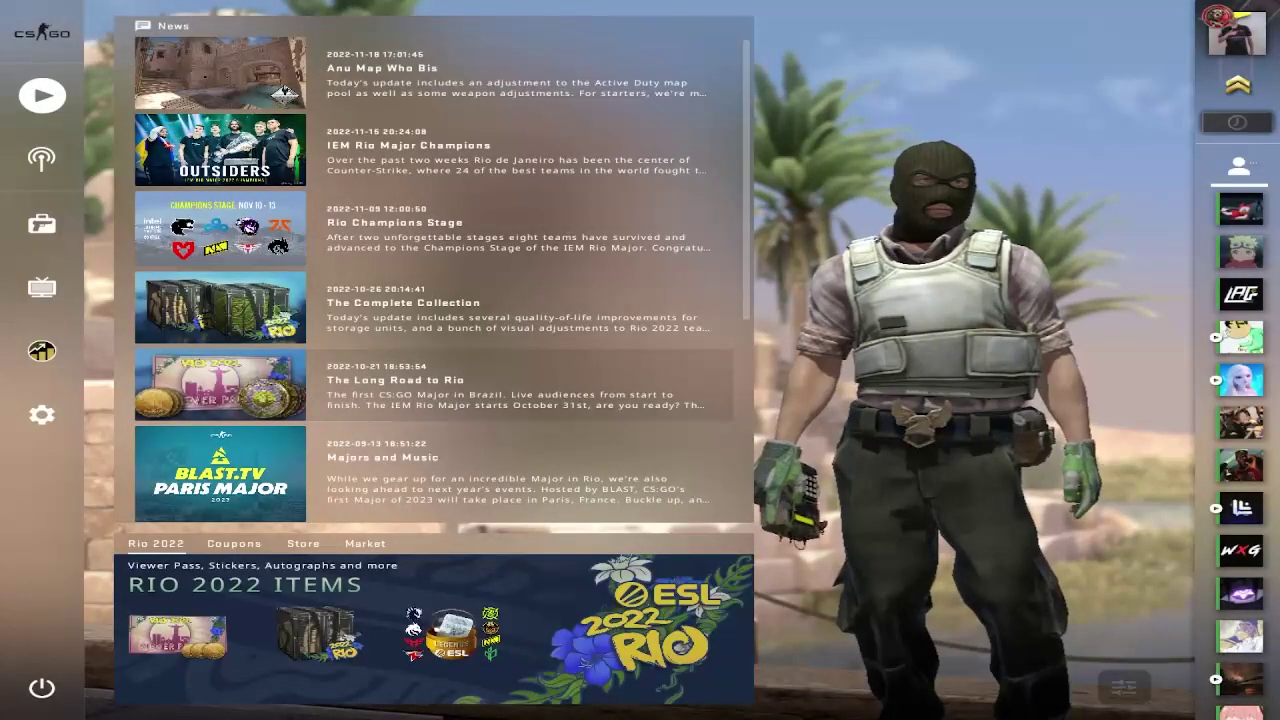
# - Open the video settings and compare the resolutions offered for the Widescreen 16:9 and Normal 4:3 aspect ratios, keeping Normal 4:3
pyautogui.click(41, 414)
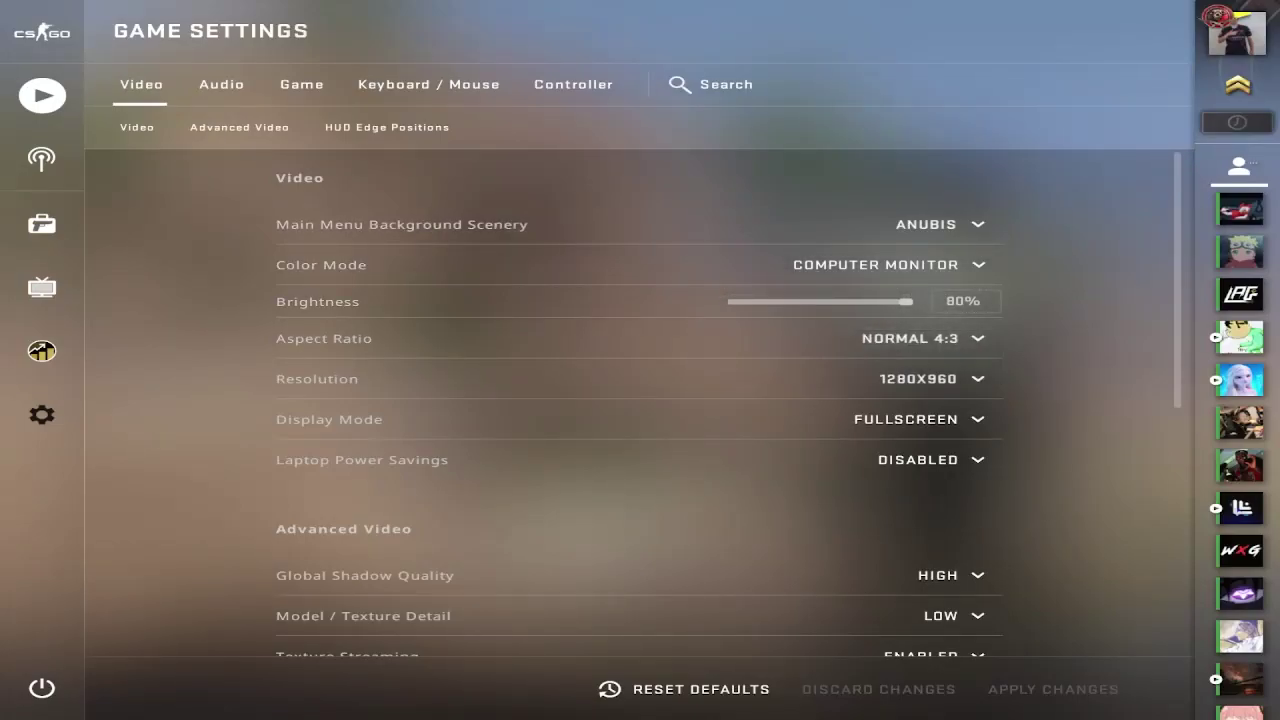
pyautogui.click(920, 338)
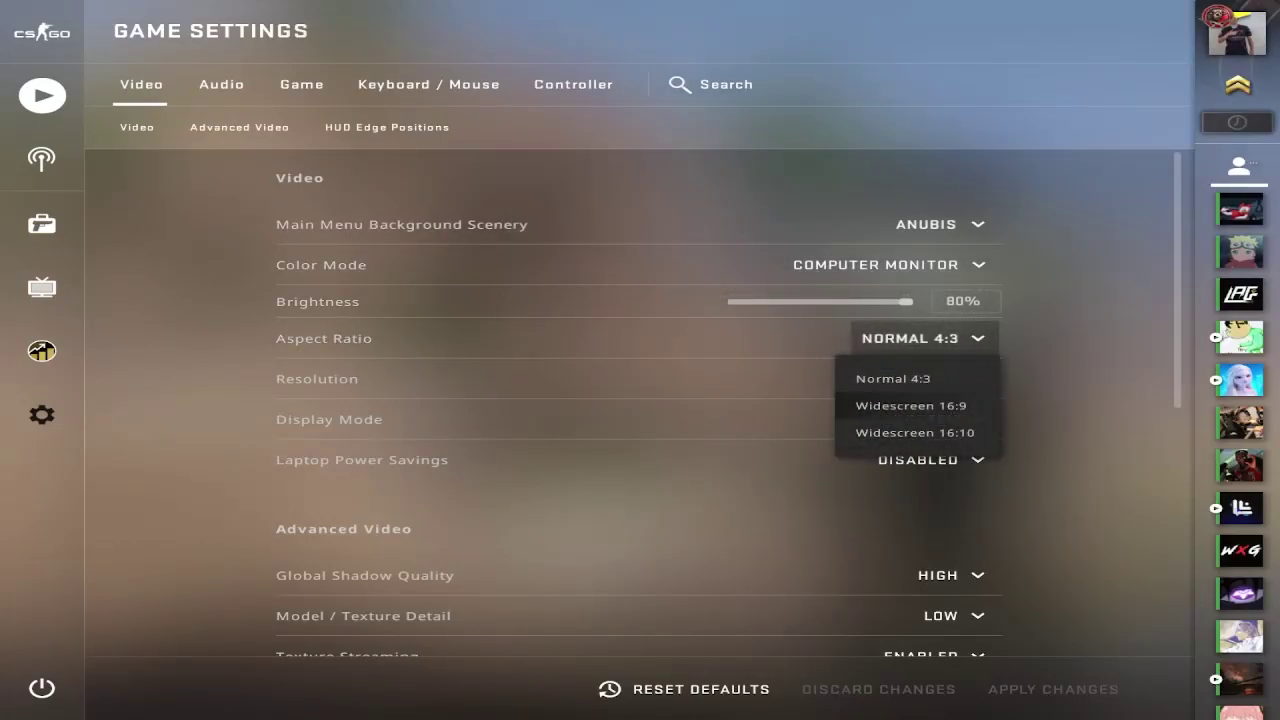
pyautogui.click(910, 405)
pyautogui.click(930, 378)
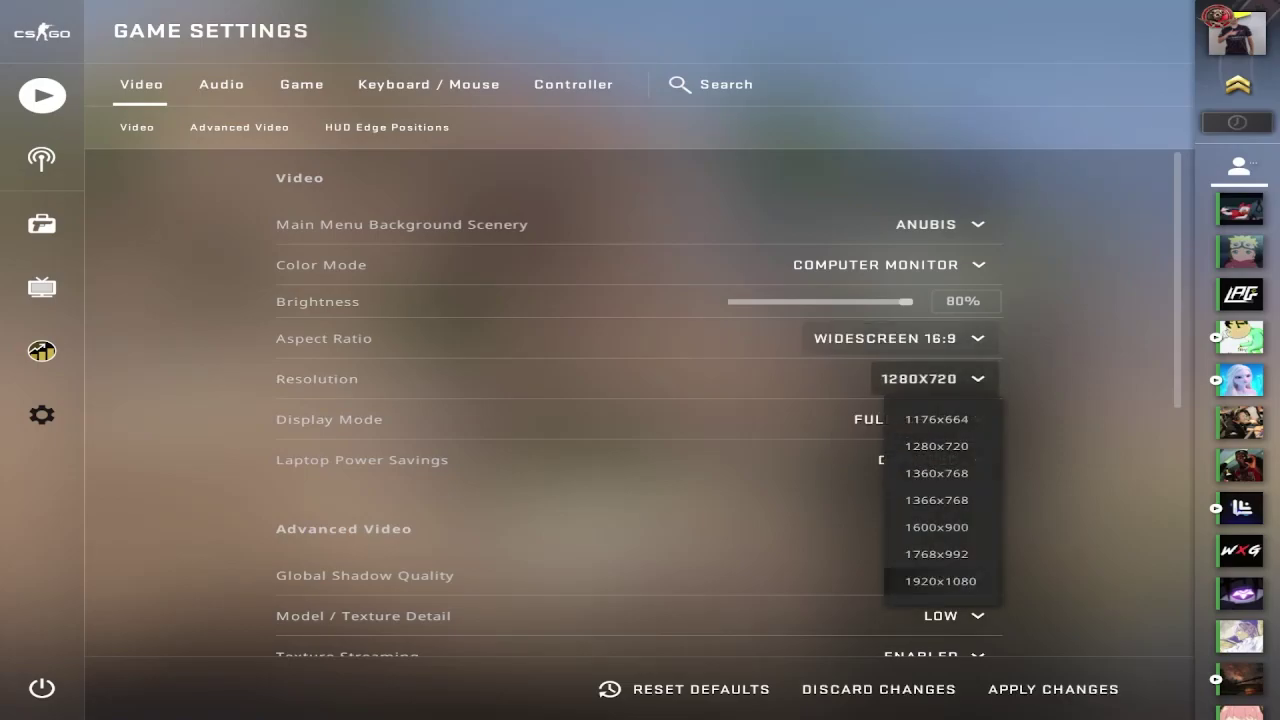
pyautogui.click(930, 378)
pyautogui.click(920, 338)
pyautogui.click(880, 378)
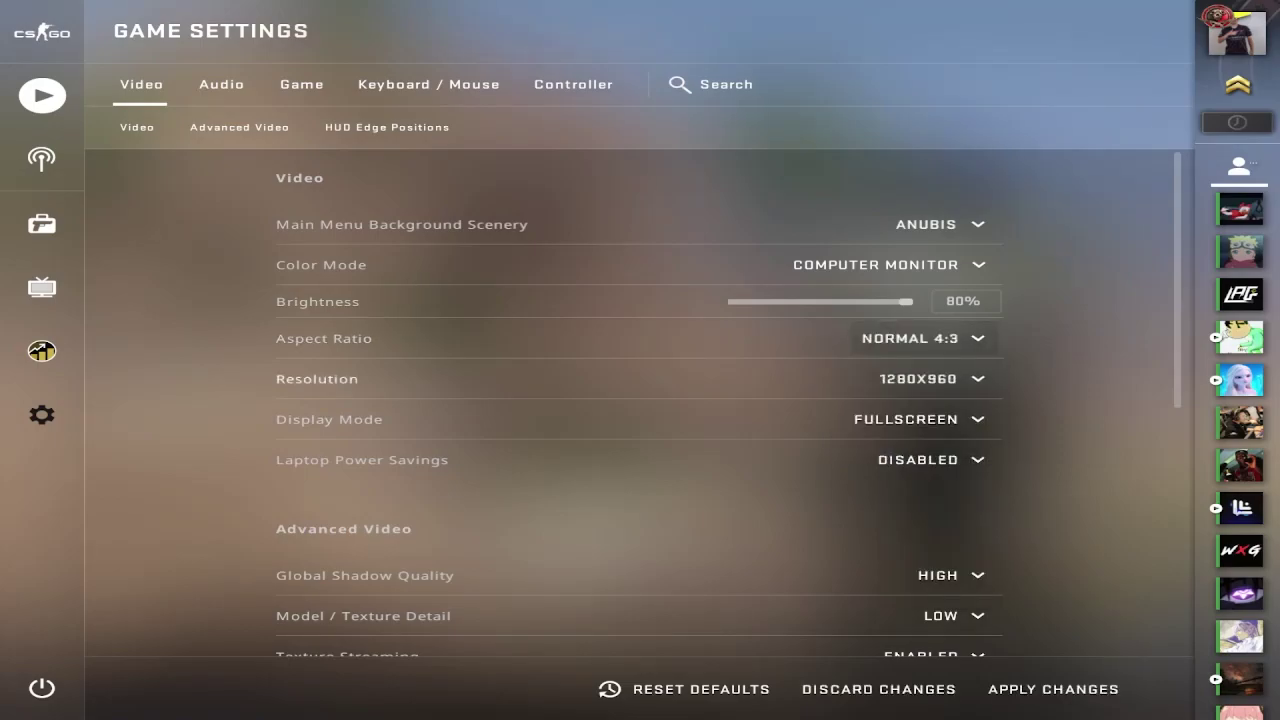
pyautogui.click(930, 378)
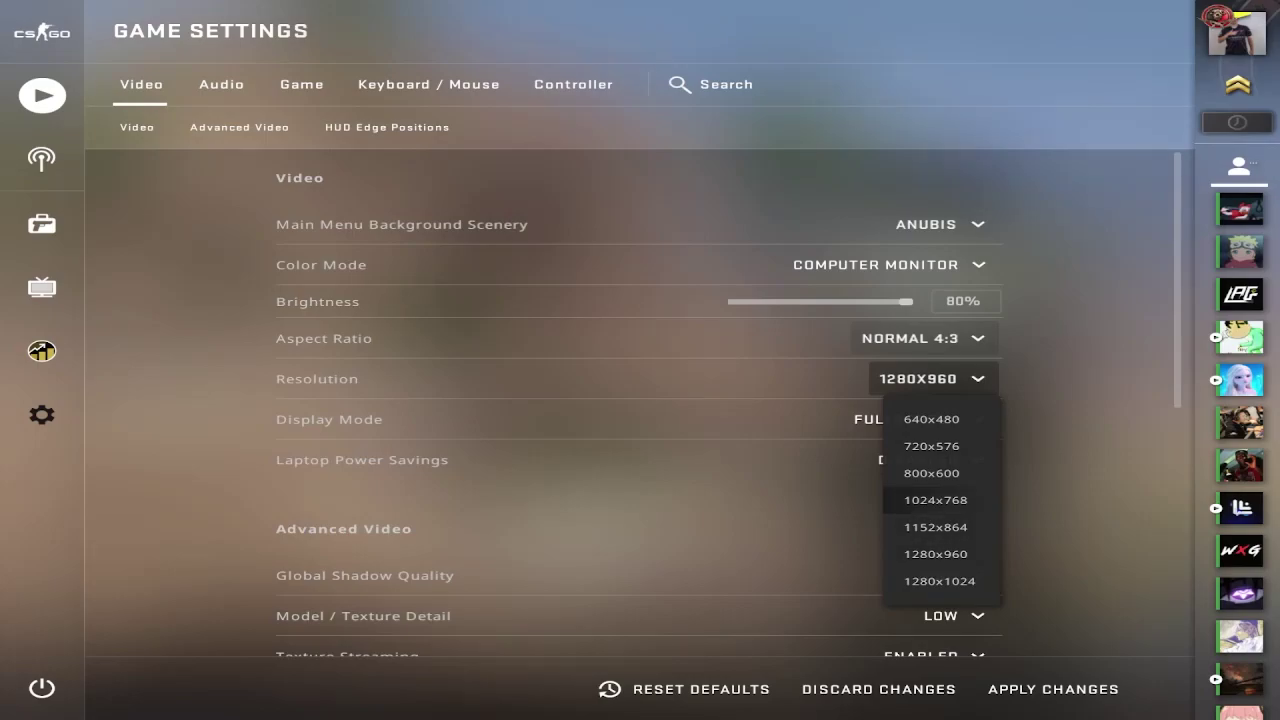
pyautogui.press('Escape')
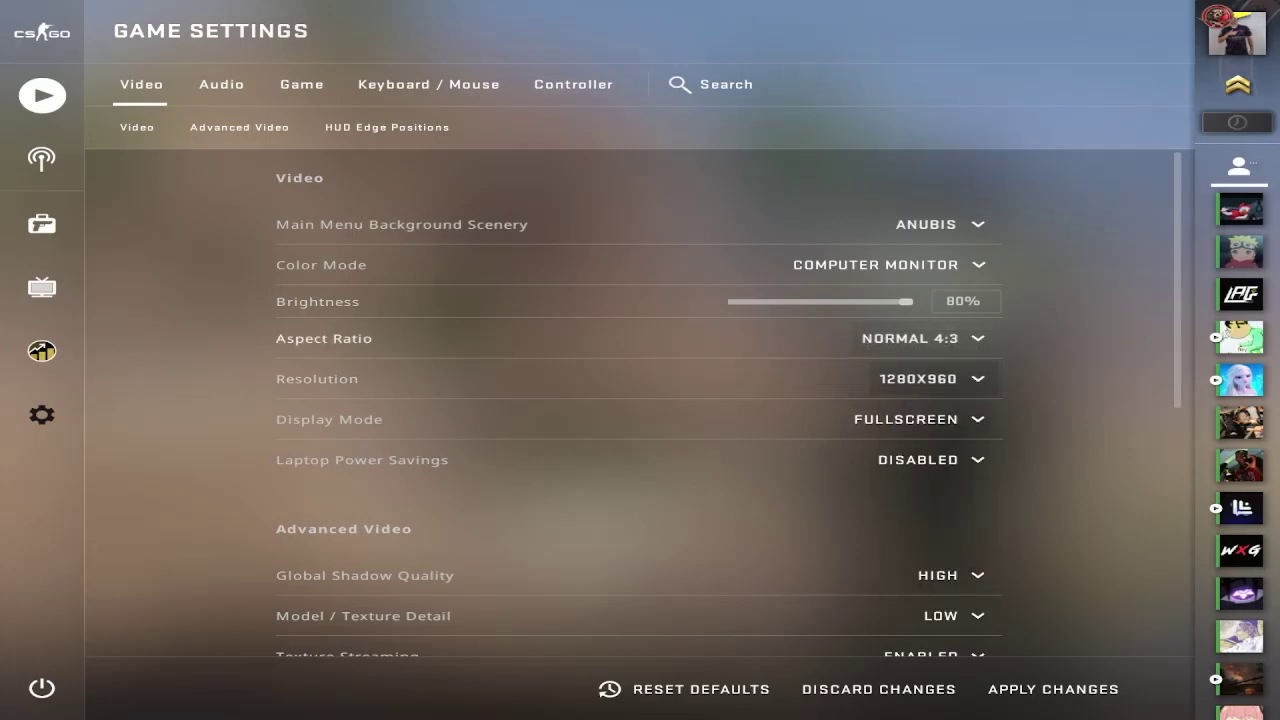
# - Review the video and advanced video settings, from shadow quality and texture detail through anti-aliasing to Uber Shaders
pyautogui.scroll(-2, 930, 378)
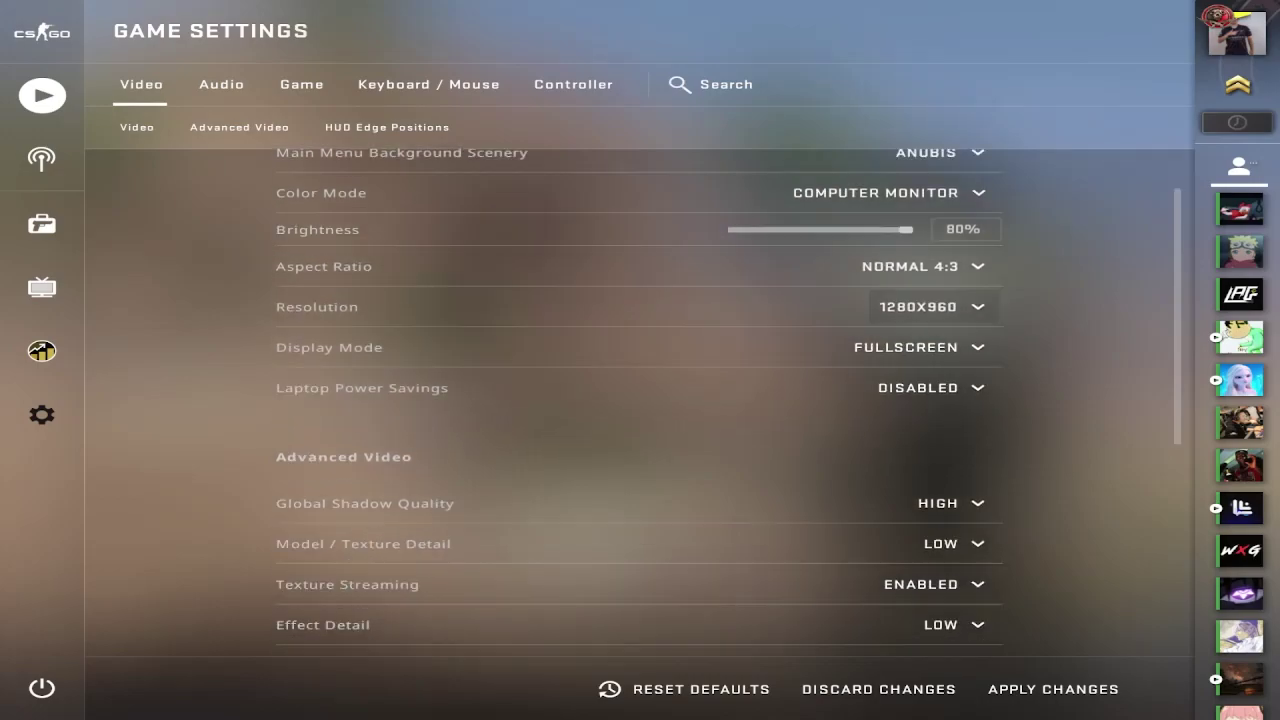
pyautogui.scroll(-2, 640, 400)
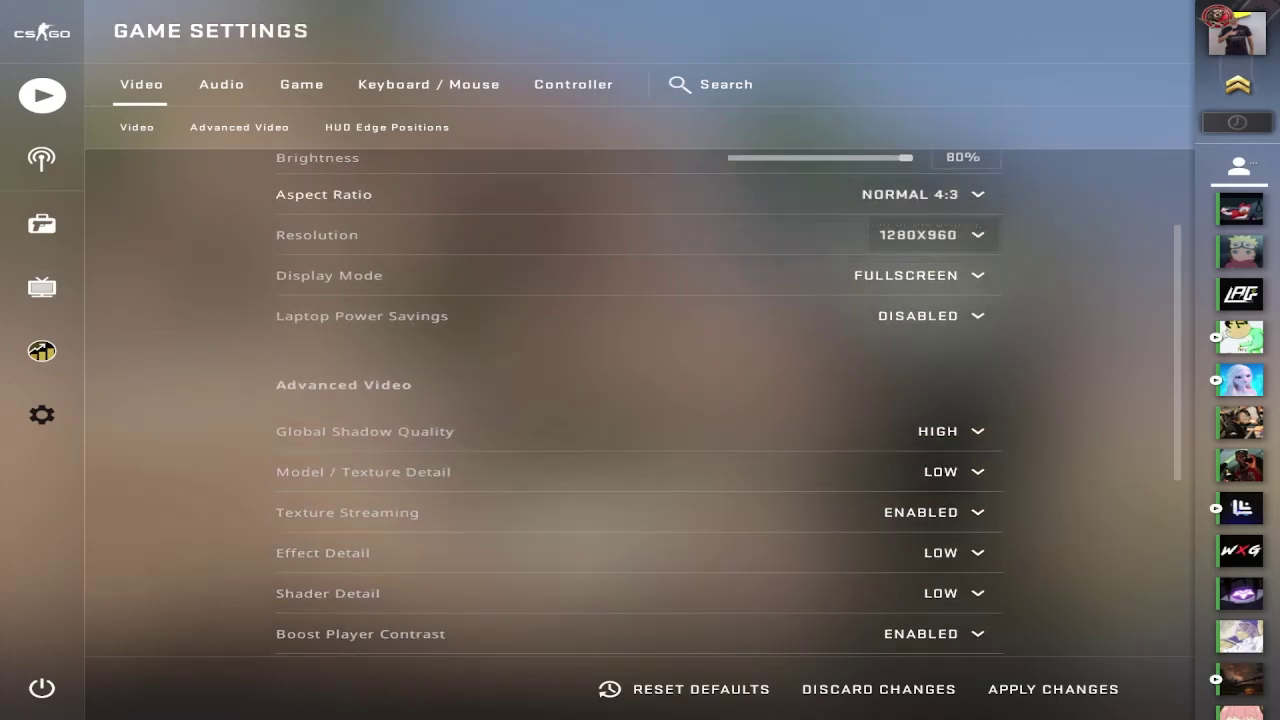
pyautogui.scroll(4, 640, 400)
pyautogui.scroll(-5, 640, 400)
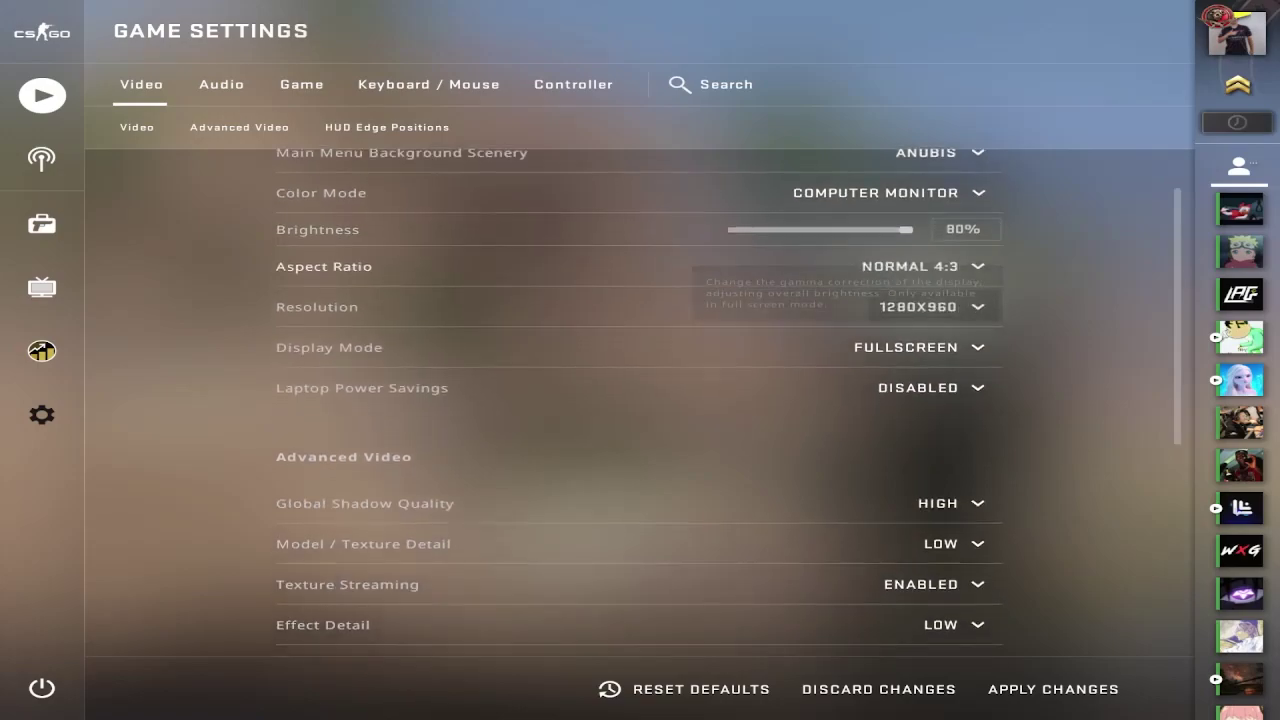
pyautogui.scroll(1, 640, 400)
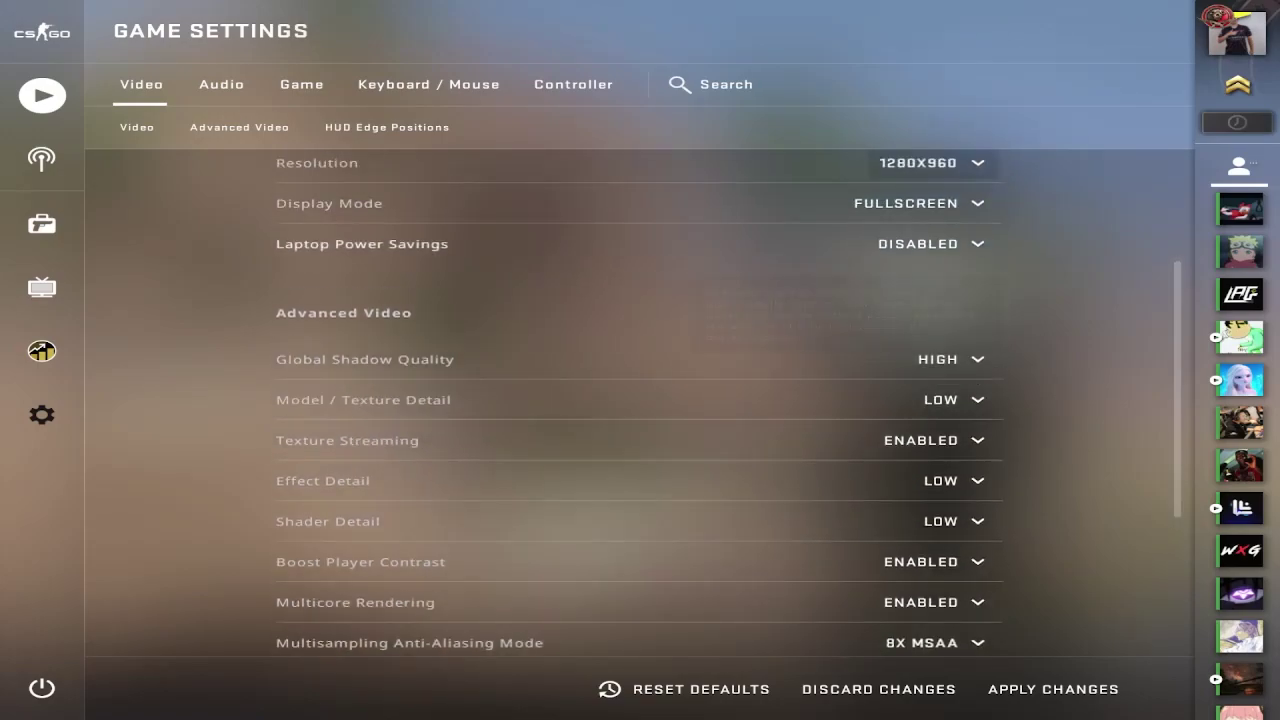
pyautogui.scroll(-2, 640, 400)
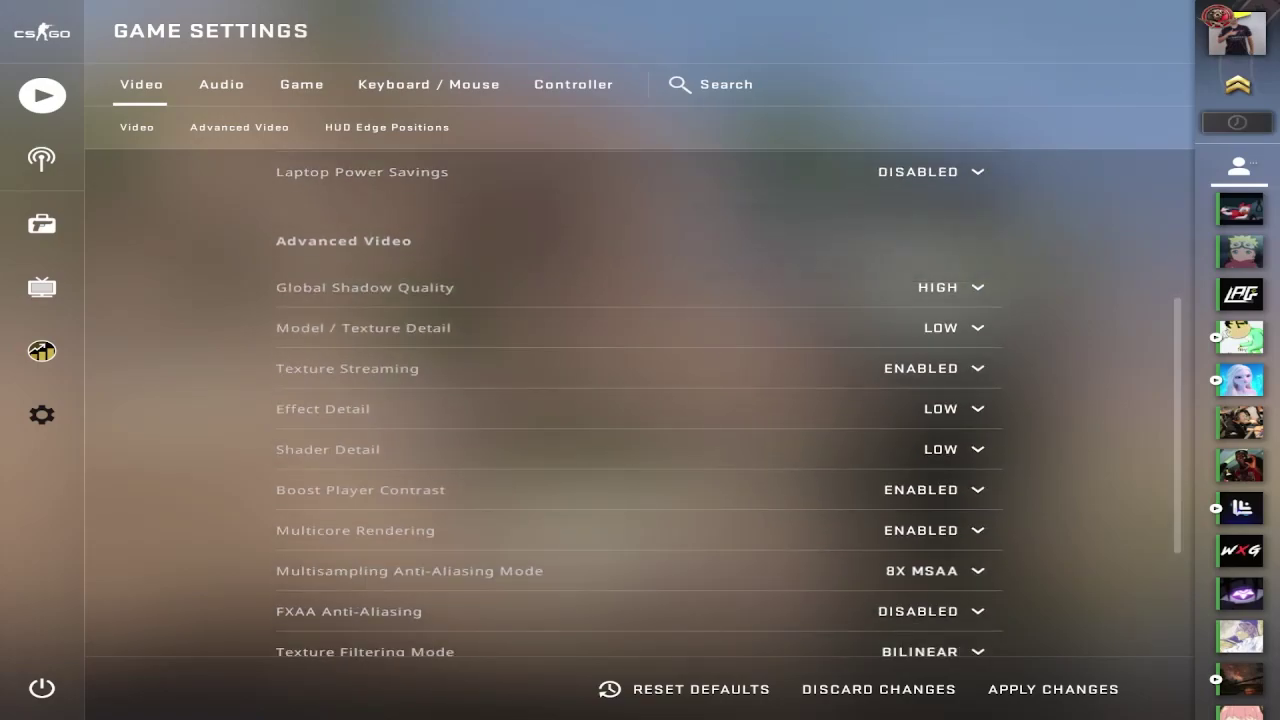
pyautogui.scroll(-2, 640, 400)
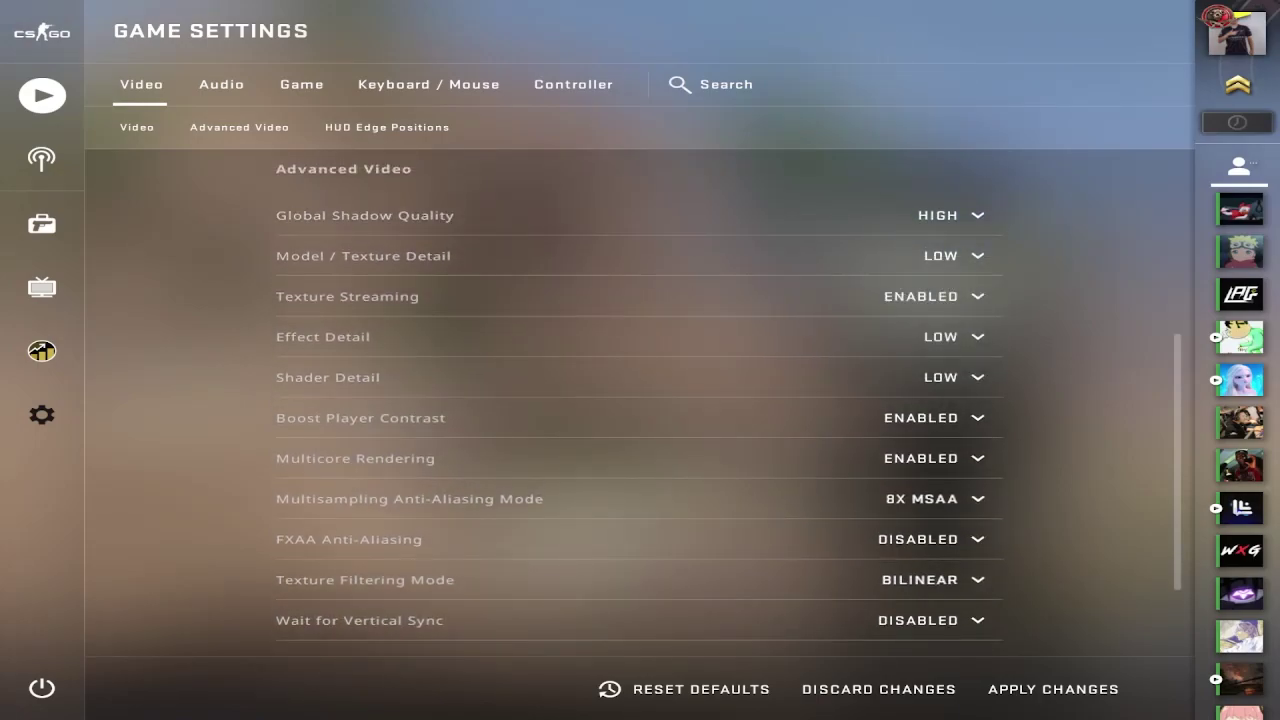
pyautogui.scroll(-1, 640, 400)
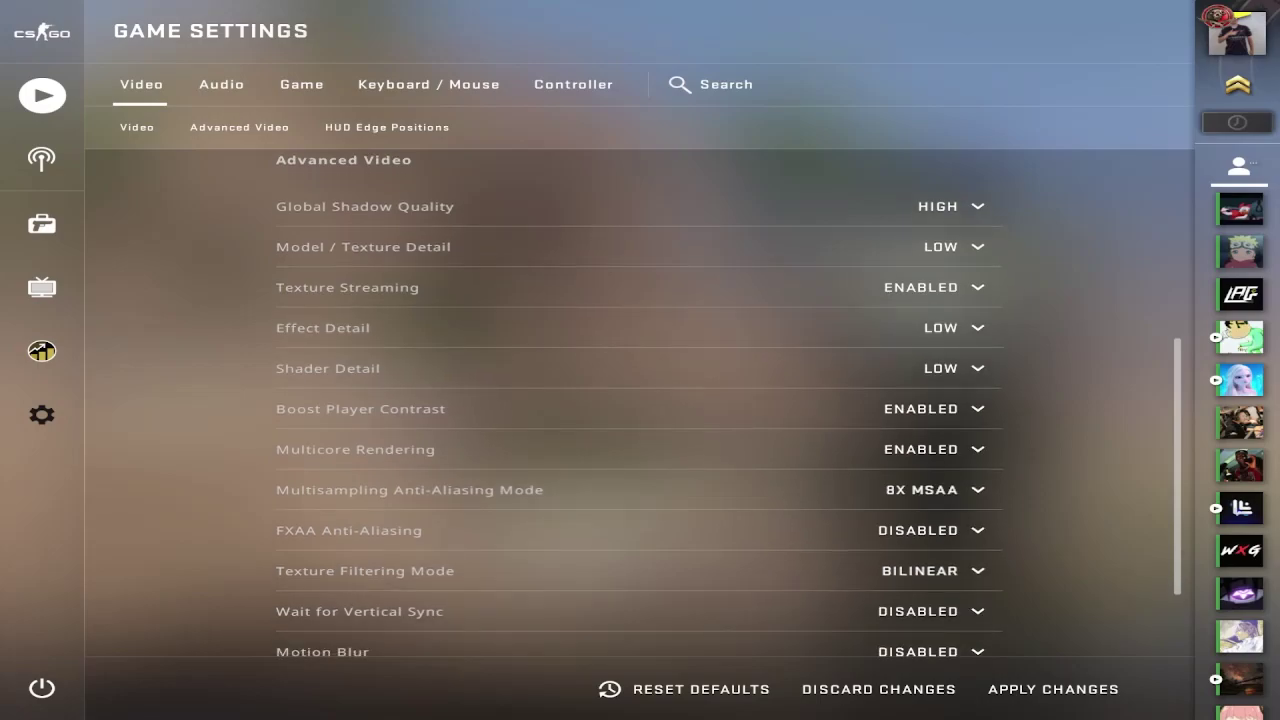
pyautogui.scroll(1, 640, 400)
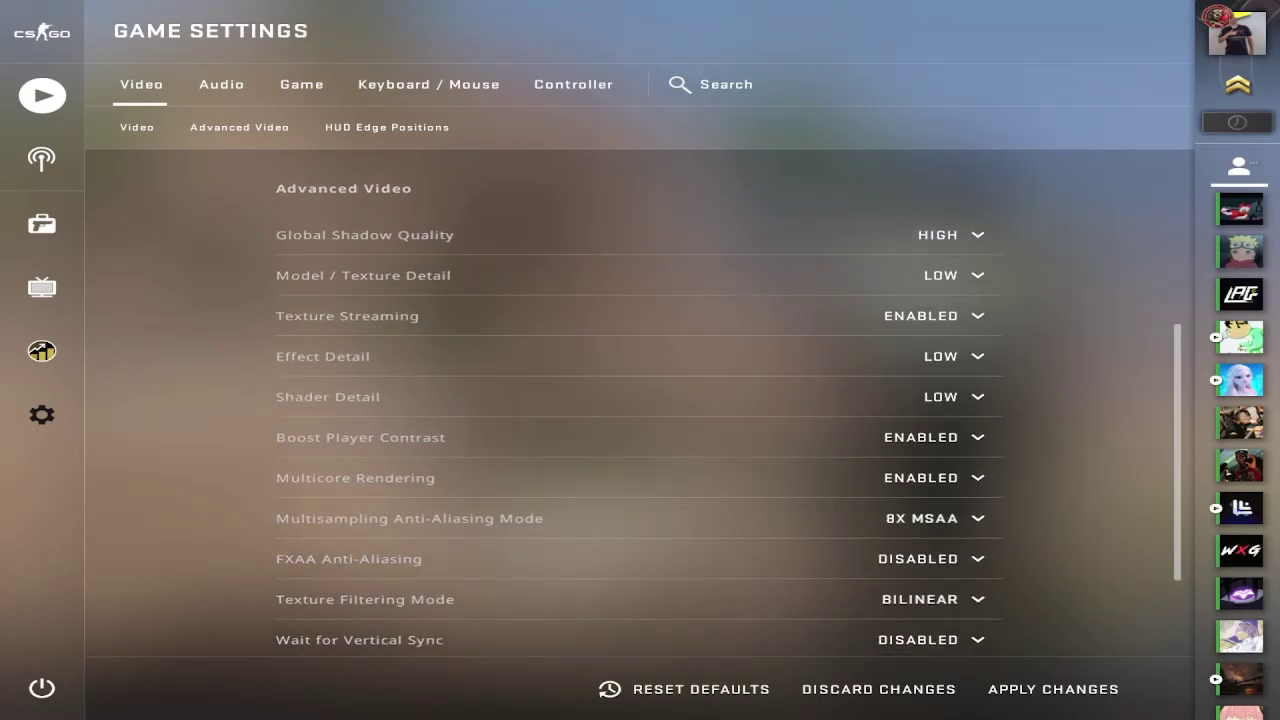
pyautogui.scroll(1, 940, 368)
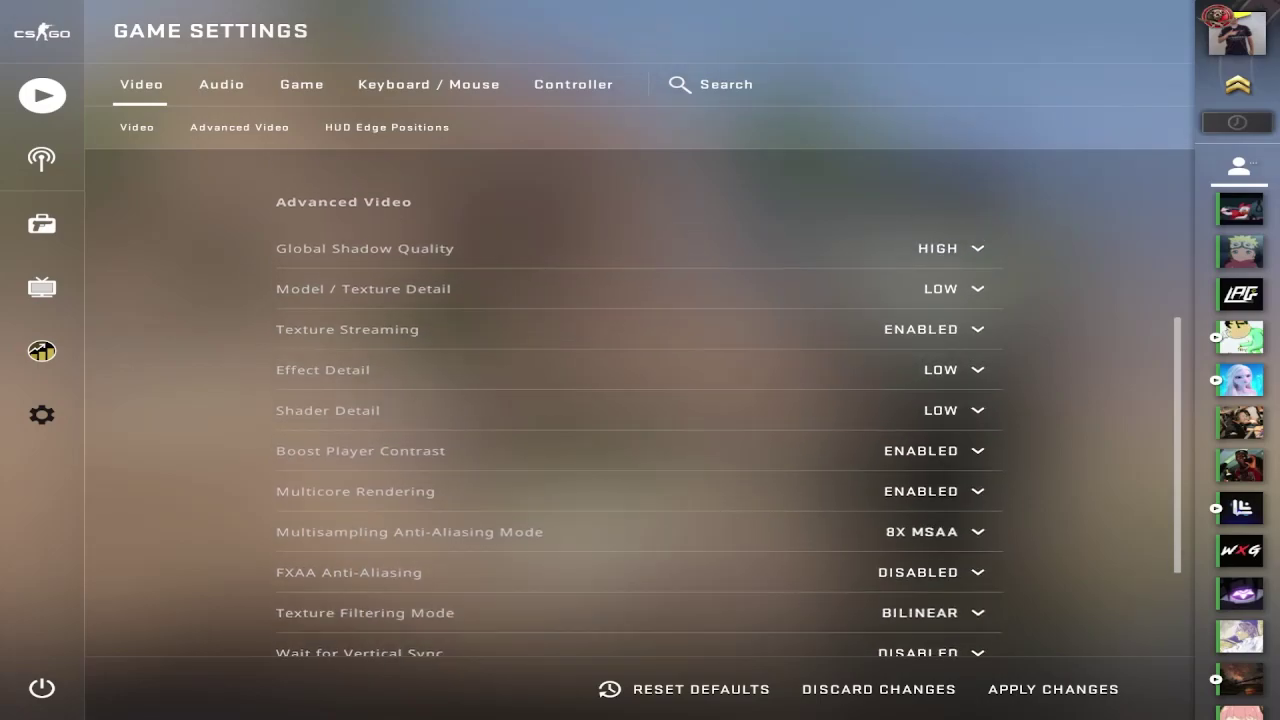
pyautogui.scroll(-2, 940, 368)
pyautogui.scroll(-1, 940, 368)
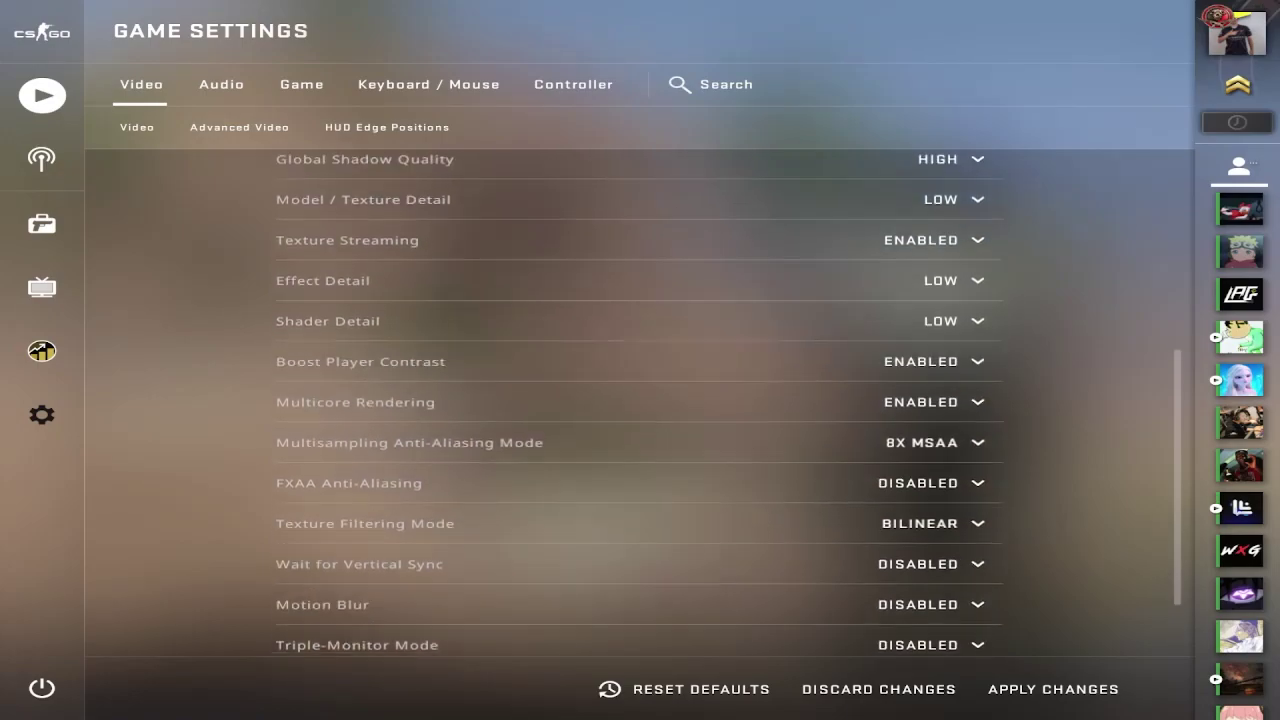
pyautogui.scroll(1, 940, 368)
pyautogui.scroll(2, 940, 256)
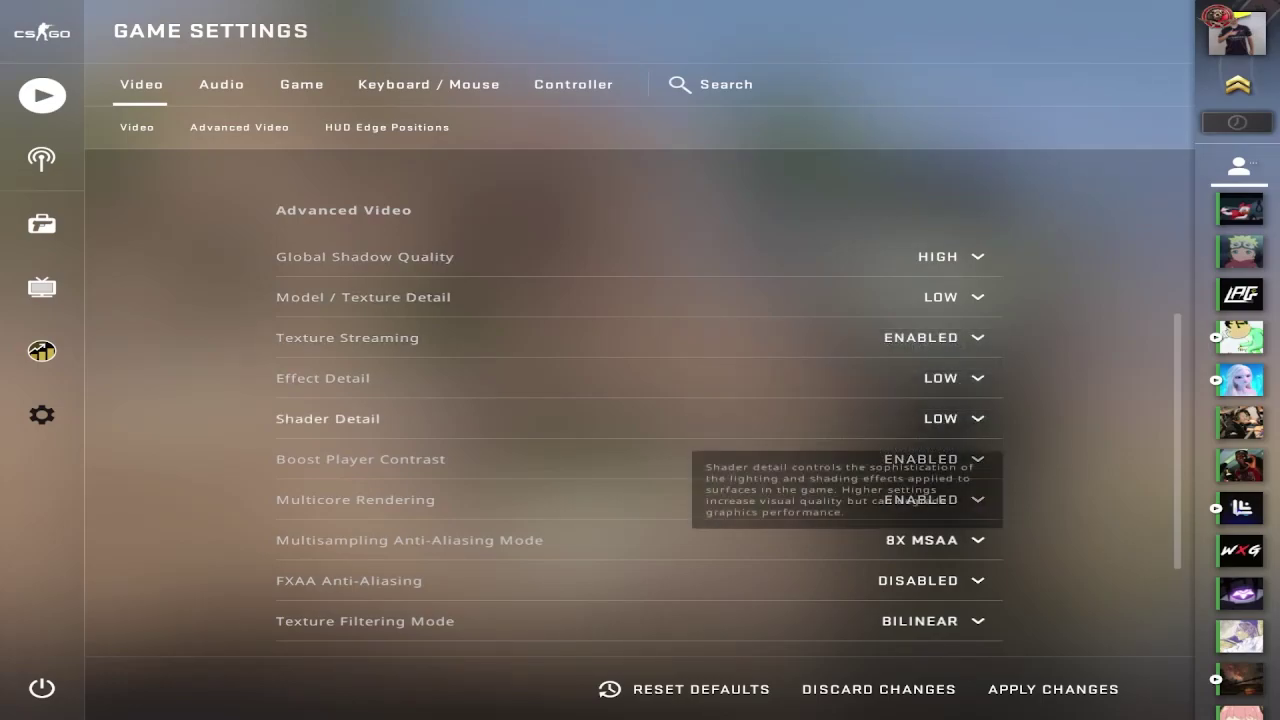
pyautogui.scroll(-2, 640, 465)
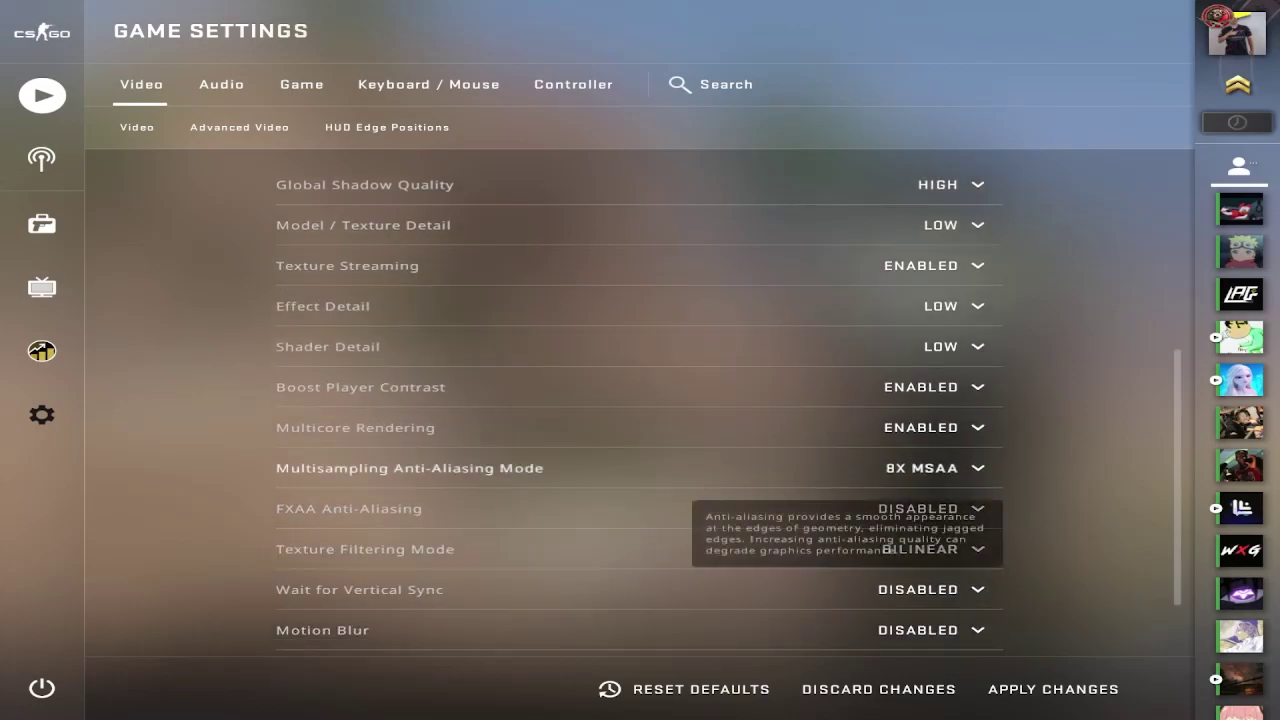
pyautogui.scroll(-2, 640, 468)
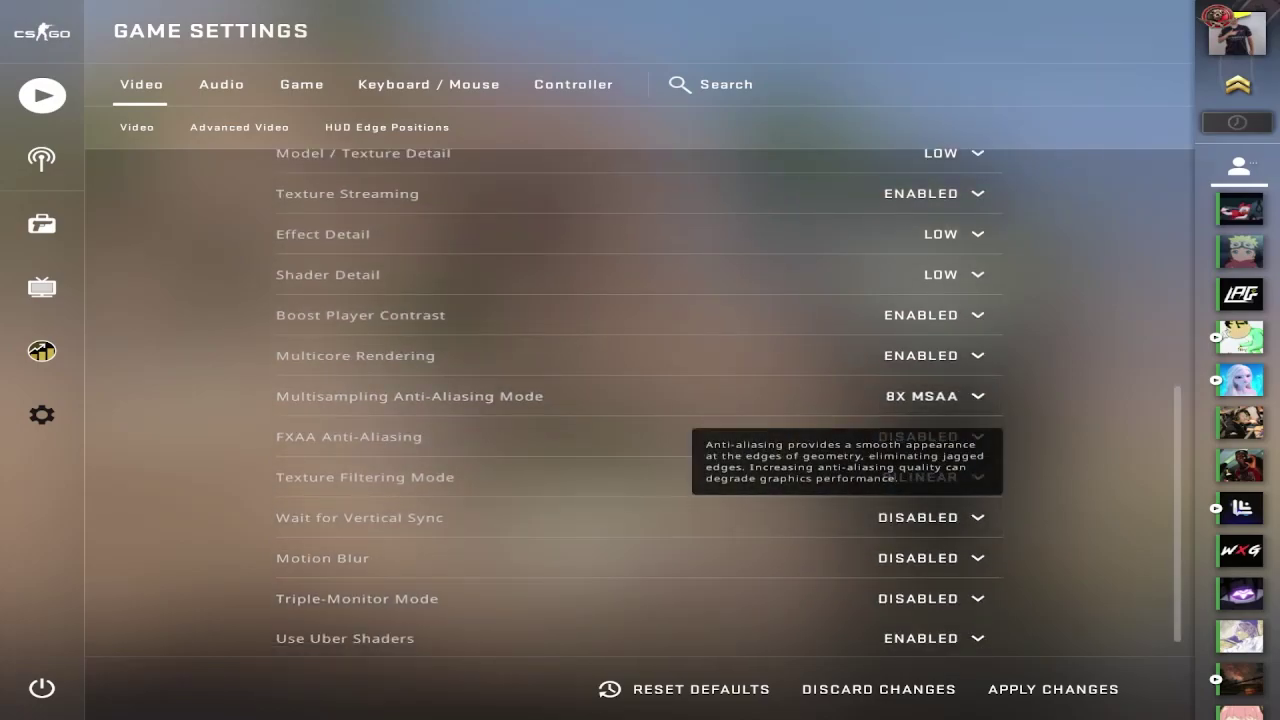
# - Check the Multisampling Anti-Aliasing Mode options and choose 8x MSAA
pyautogui.scroll(-1, 935, 396)
pyautogui.click(935, 373)
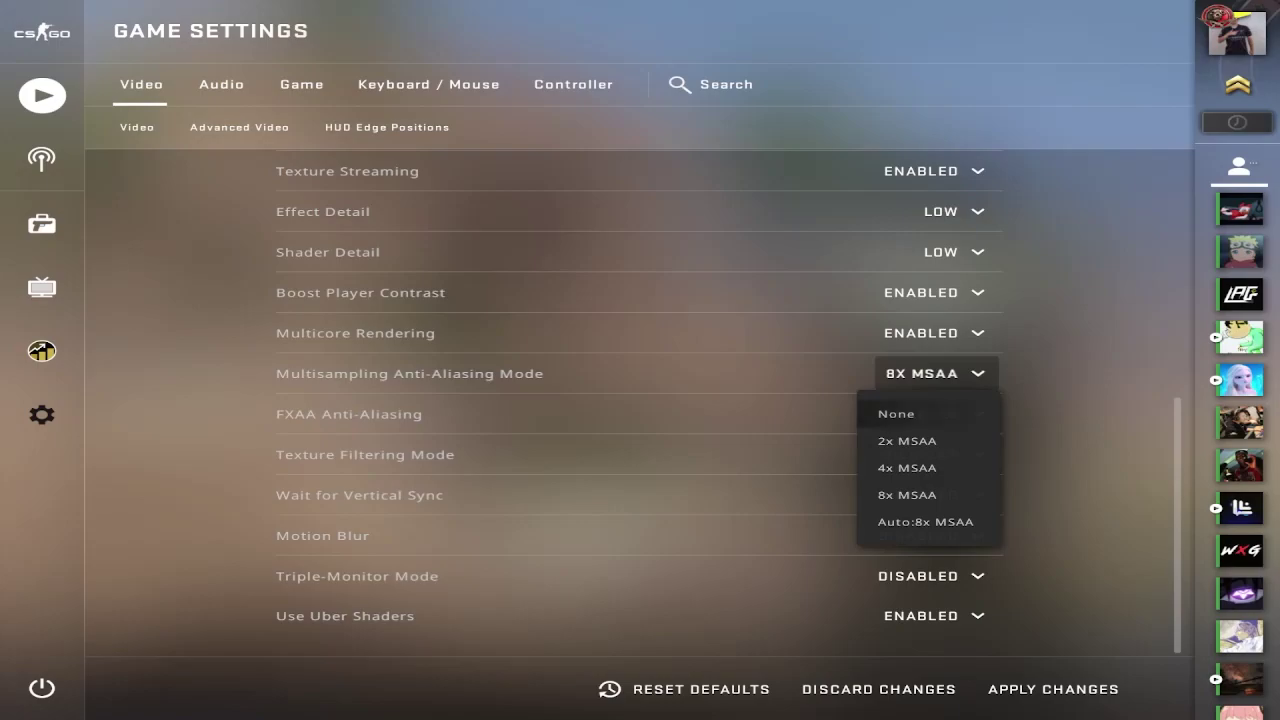
pyautogui.click(935, 373)
pyautogui.click(935, 373)
pyautogui.click(907, 494)
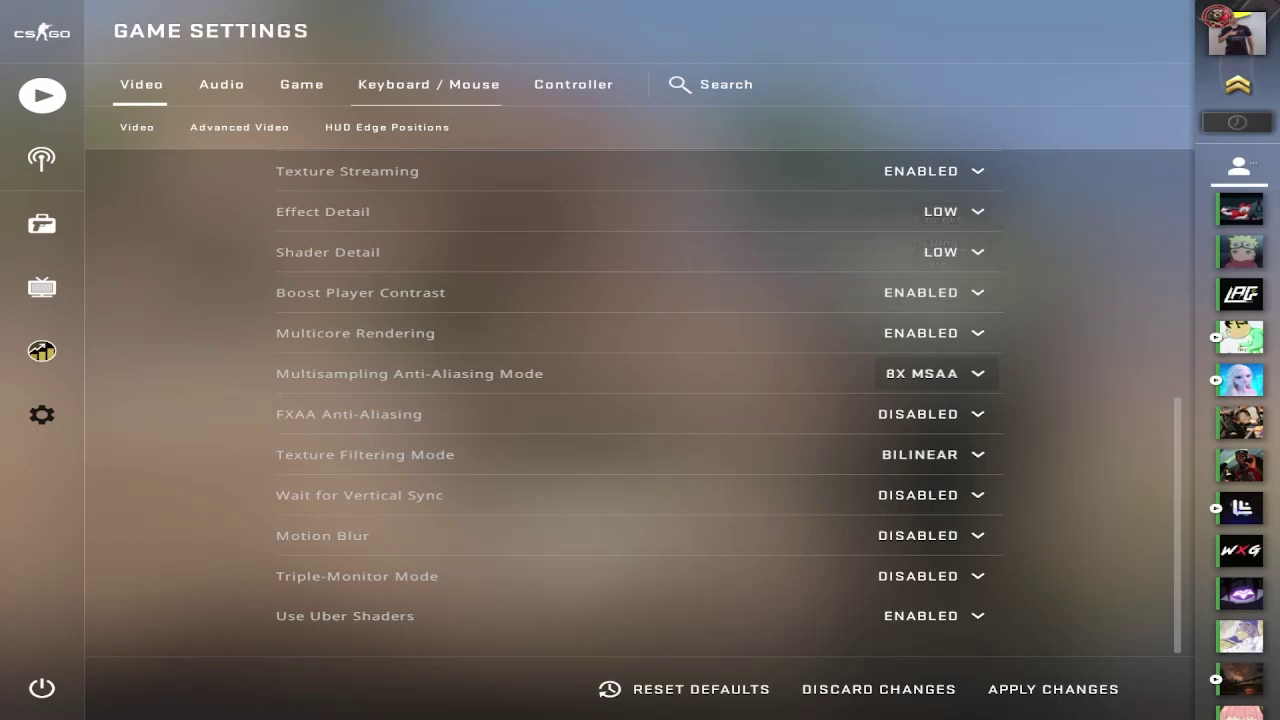
# - Review the audio settings, including the output configuration, voice options and all music volumes
pyautogui.click(221, 84)
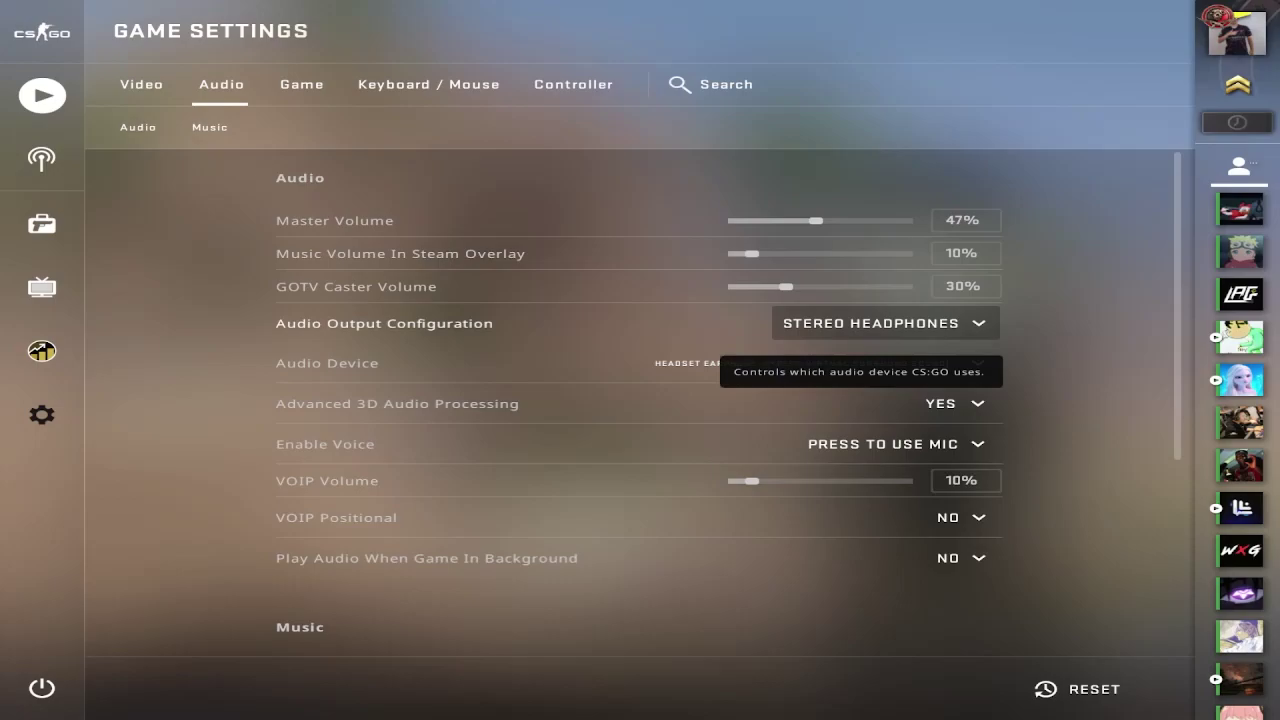
pyautogui.scroll(-5, 729, 404)
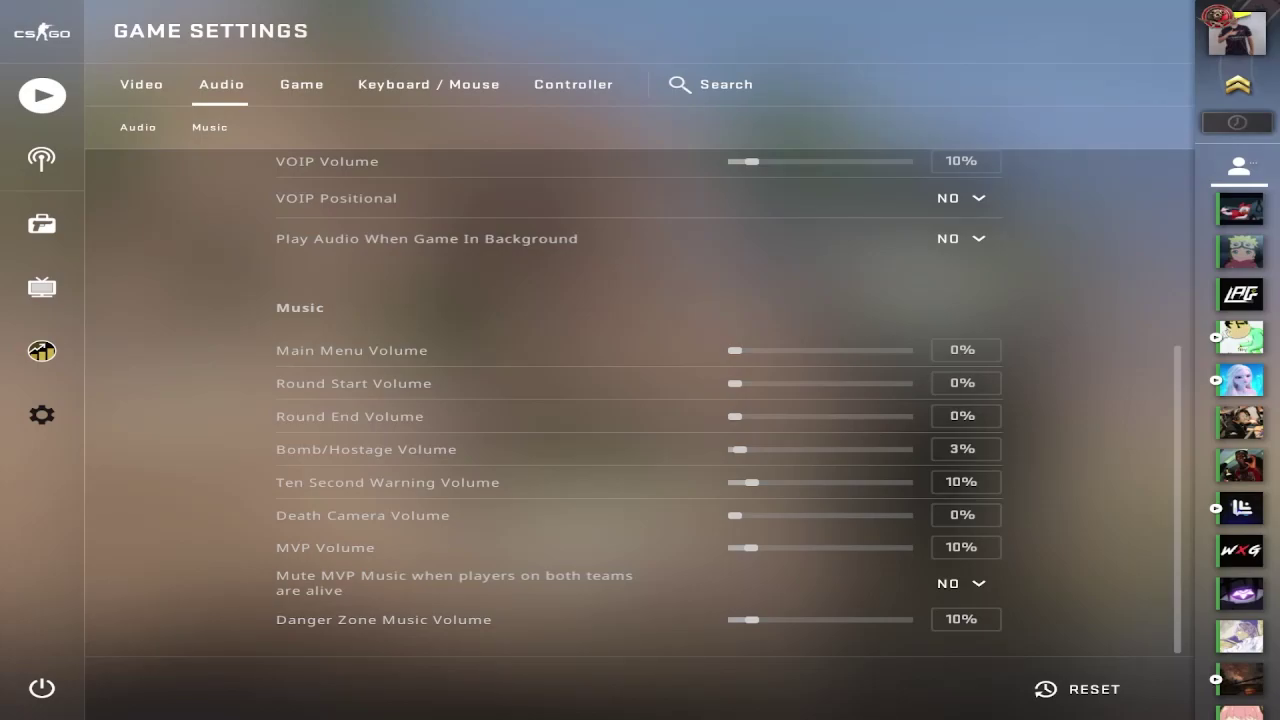
pyautogui.scroll(3, 640, 403)
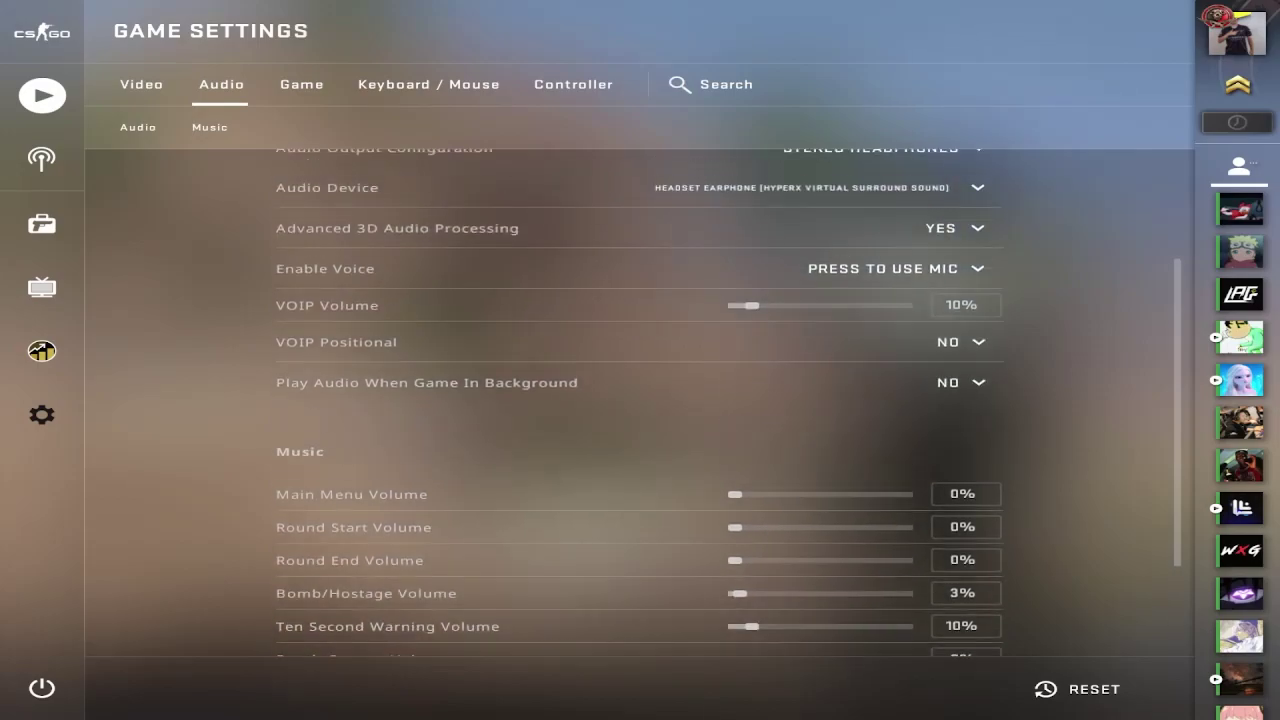
pyautogui.scroll(4, 640, 403)
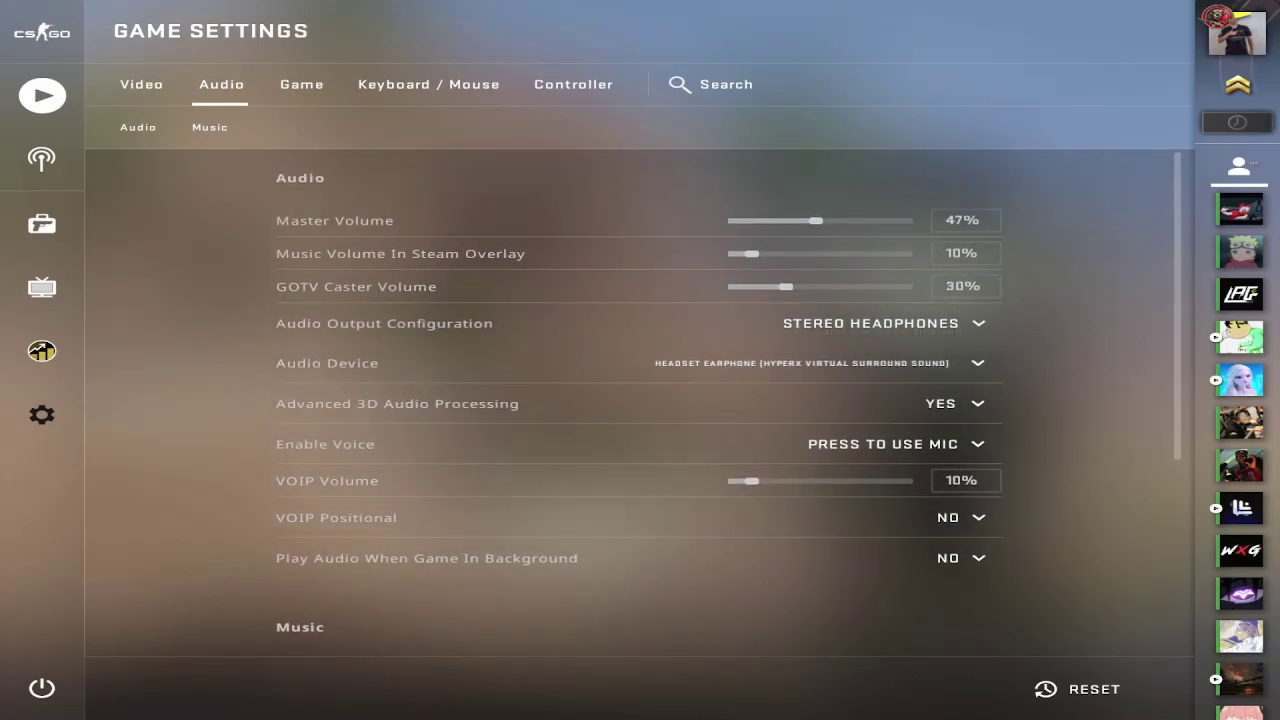
# - Open the game settings and review the Game, Hud and Team sections
pyautogui.click(301, 84)
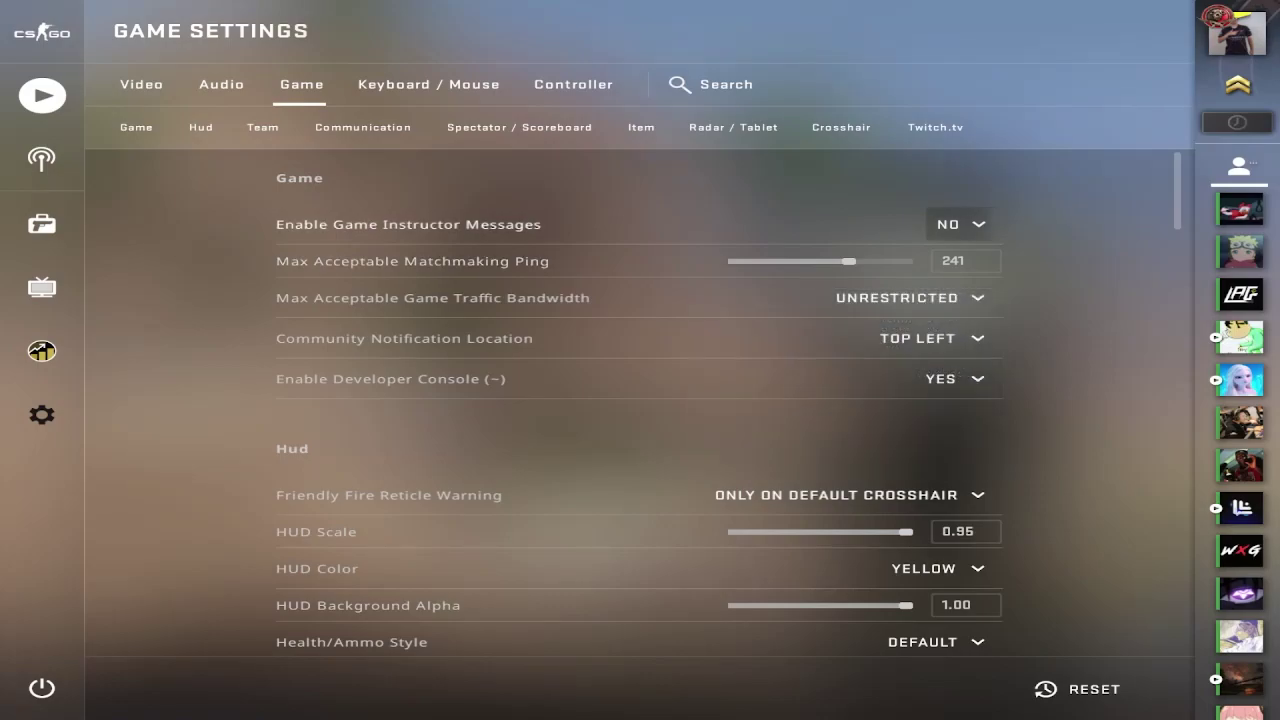
pyautogui.scroll(-3, 640, 400)
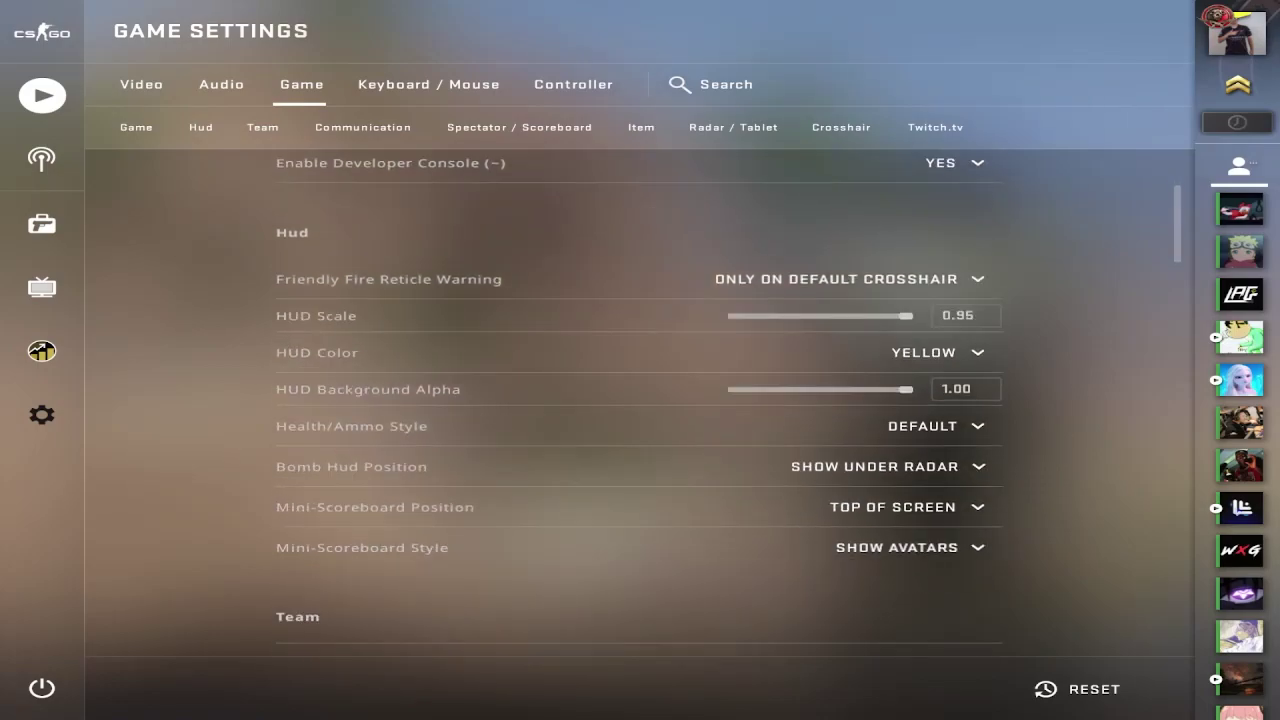
pyautogui.scroll(-2, 640, 400)
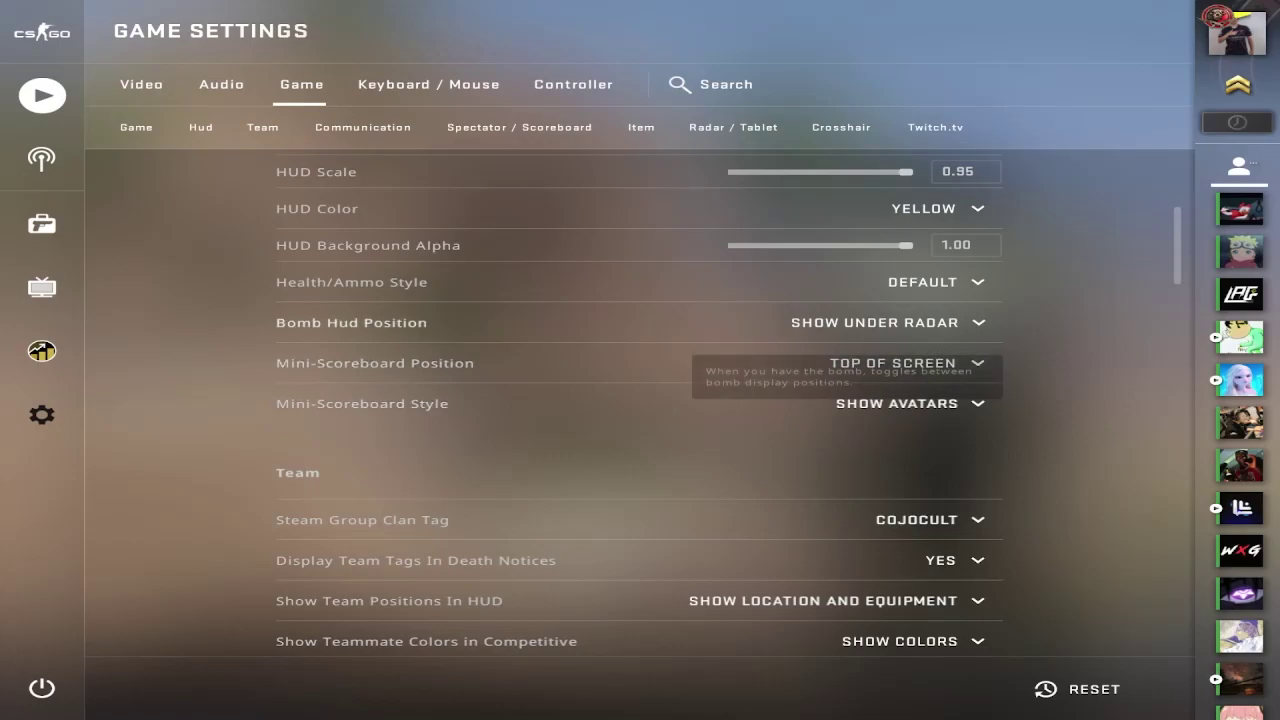
pyautogui.scroll(-1, 640, 405)
pyautogui.scroll(2, 640, 405)
pyautogui.scroll(-2, 640, 405)
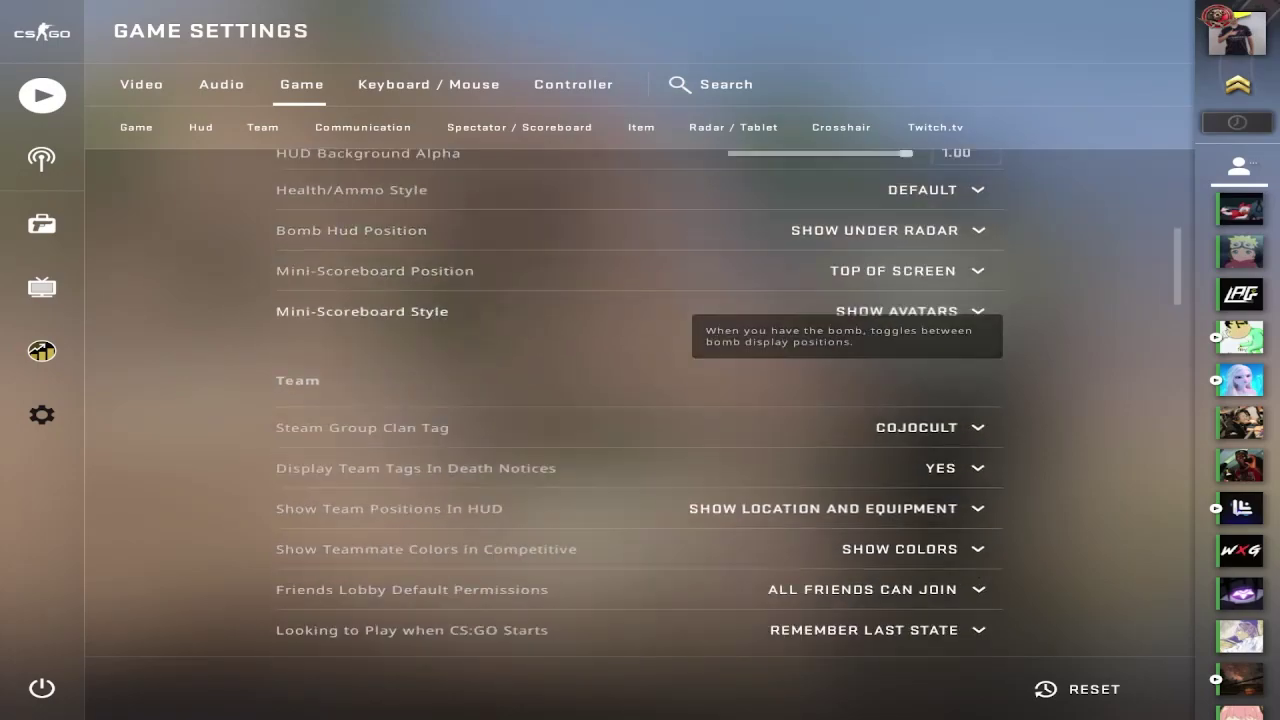
pyautogui.scroll(-1, 640, 400)
pyautogui.scroll(-5, 640, 400)
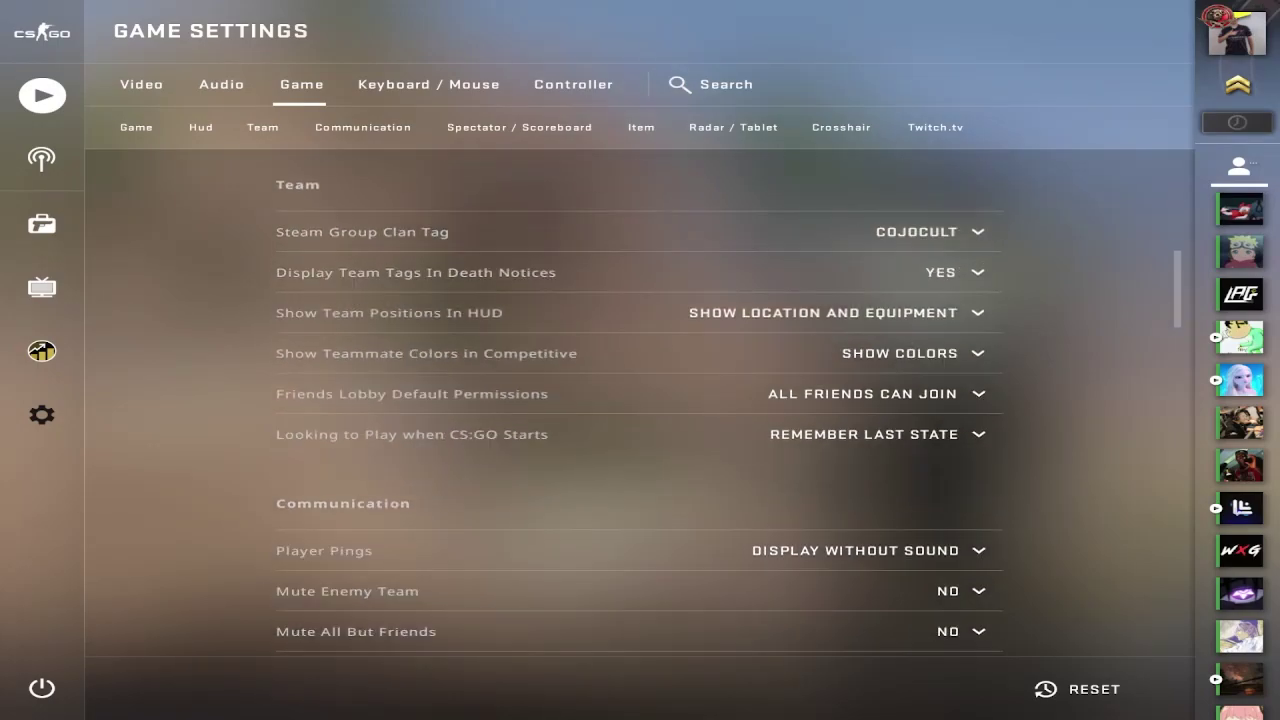
# - Review the Communication, Spectator / Scoreboard and Item sections of the game settings
pyautogui.scroll(-2, 600, 271)
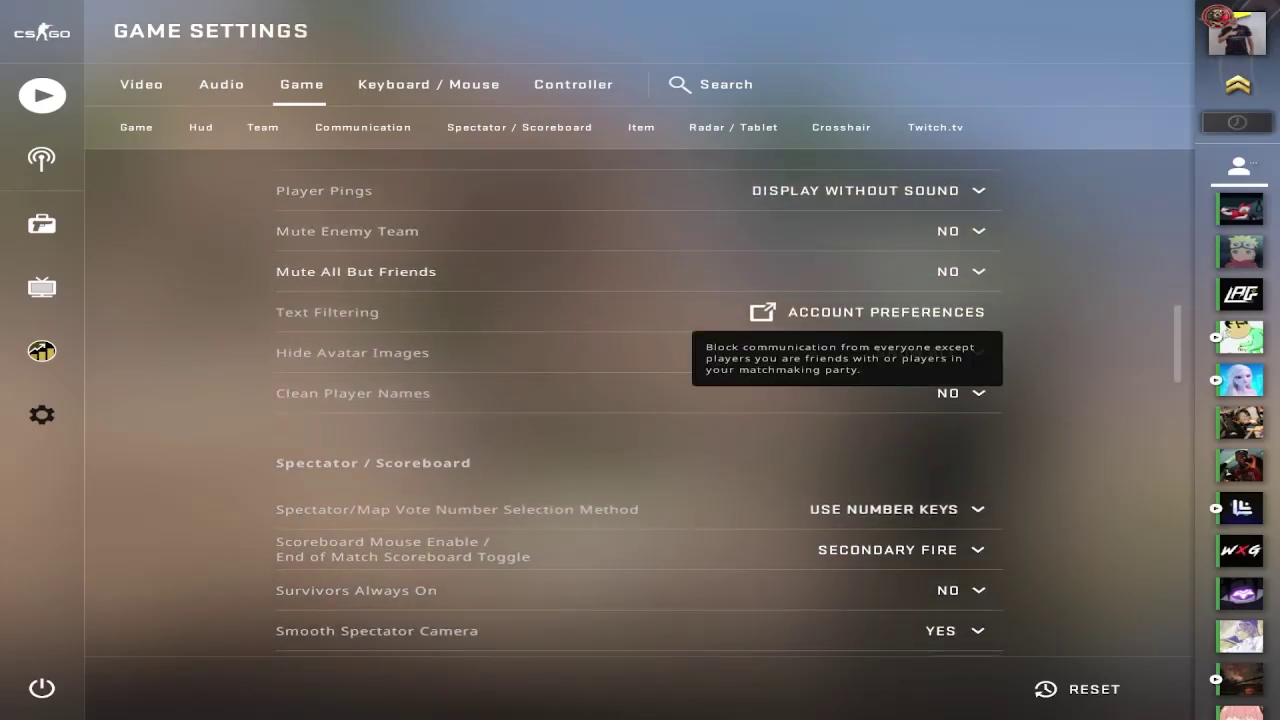
pyautogui.scroll(-3, 600, 360)
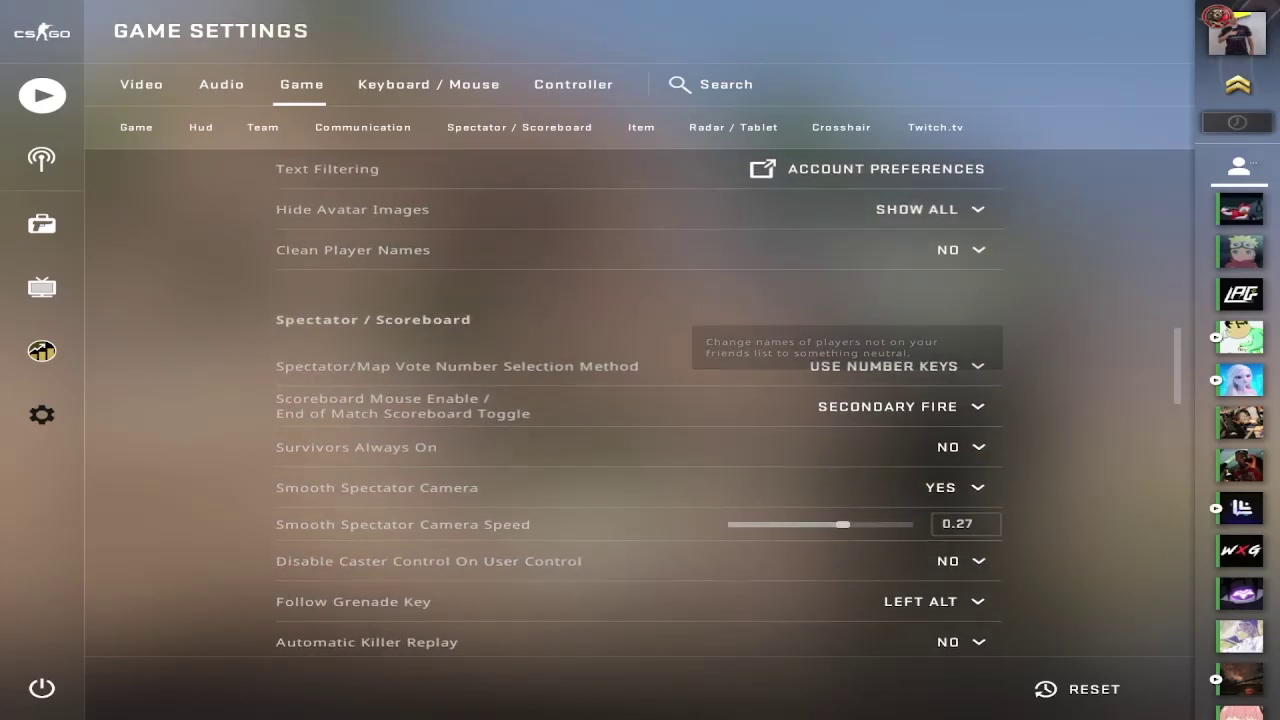
pyautogui.scroll(-2, 640, 300)
pyautogui.scroll(1, 900, 300)
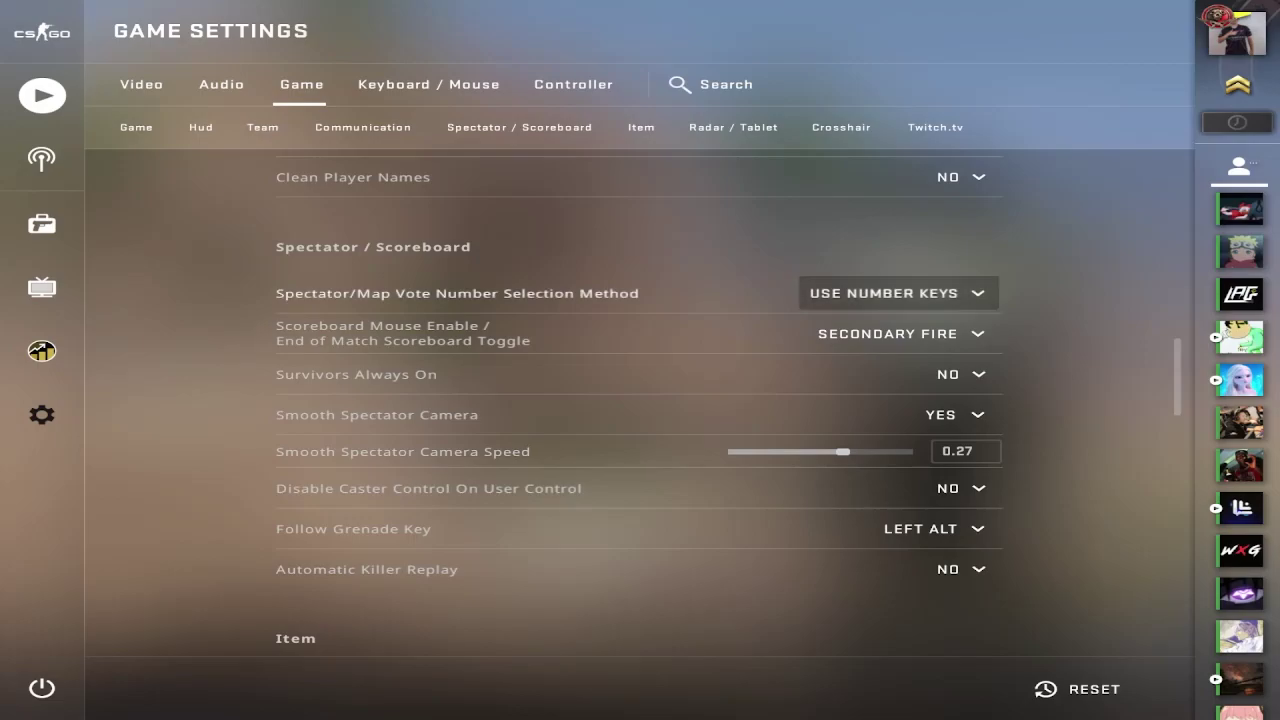
pyautogui.scroll(-1, 900, 300)
pyautogui.scroll(-5, 640, 400)
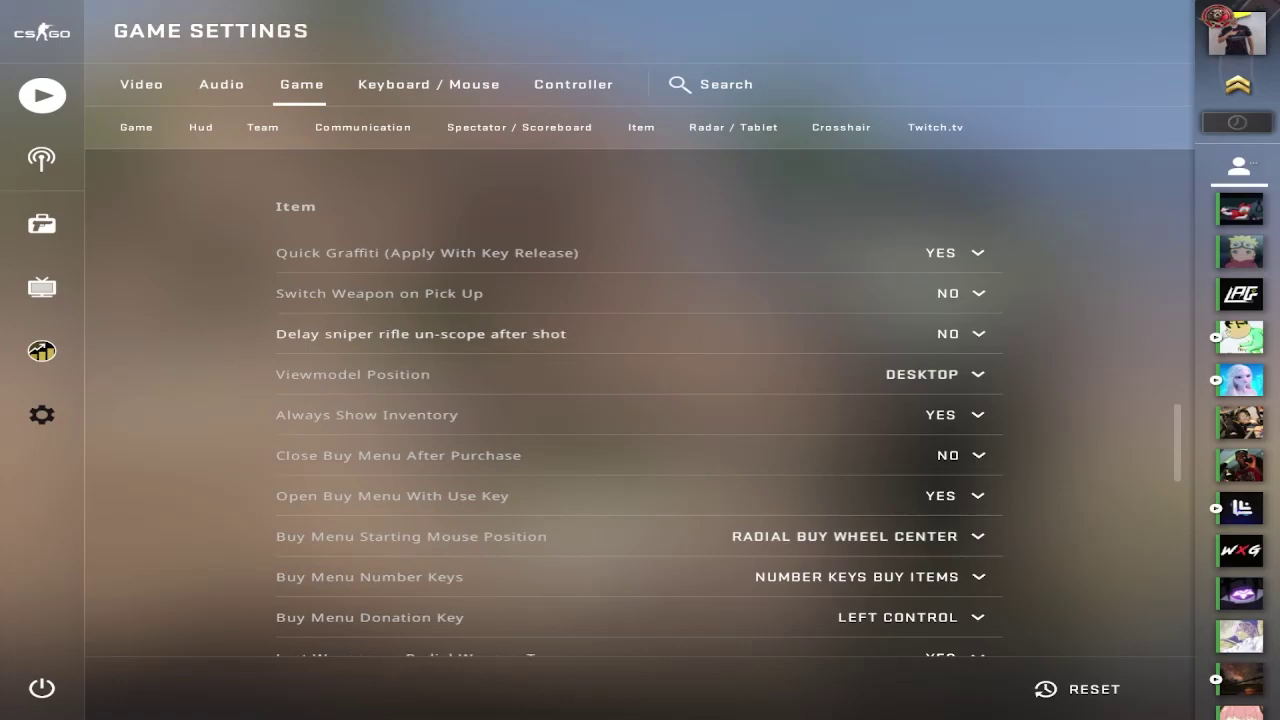
pyautogui.scroll(-3, 640, 400)
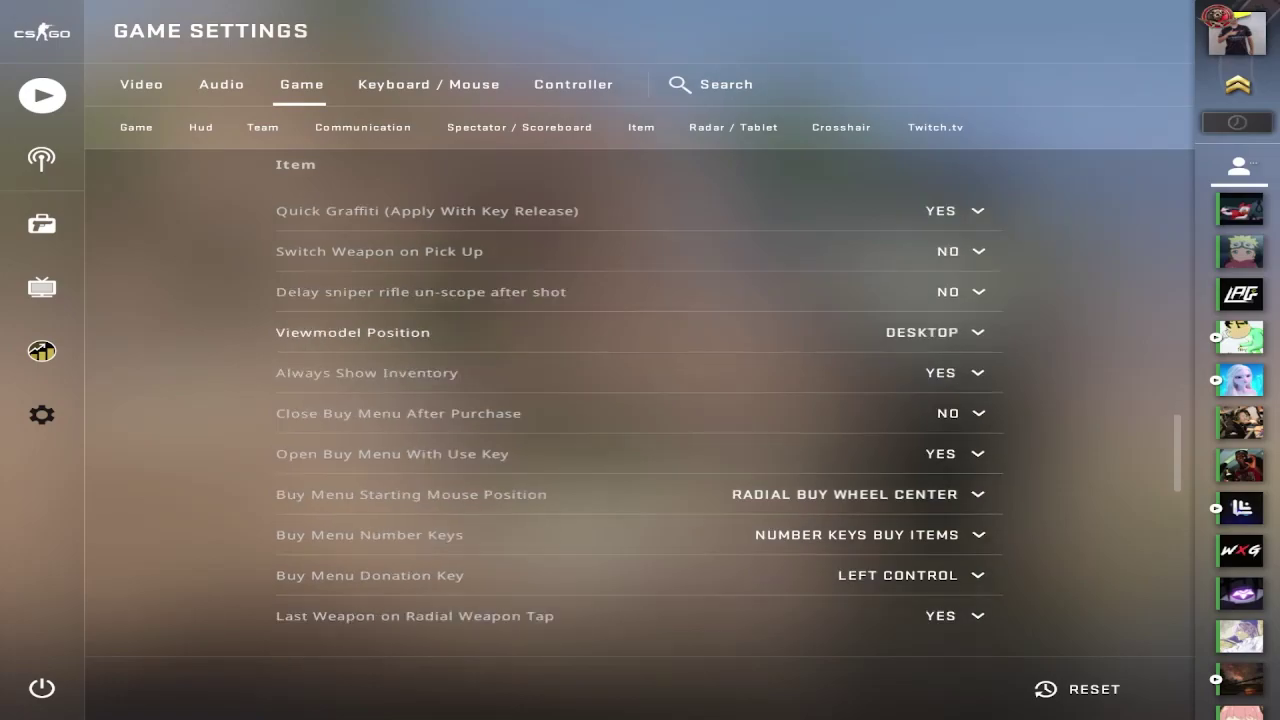
# - Review the buy menu options in the Item section and the Radar / Tablet settings down to the Crosshair section
pyautogui.scroll(-3, 640, 400)
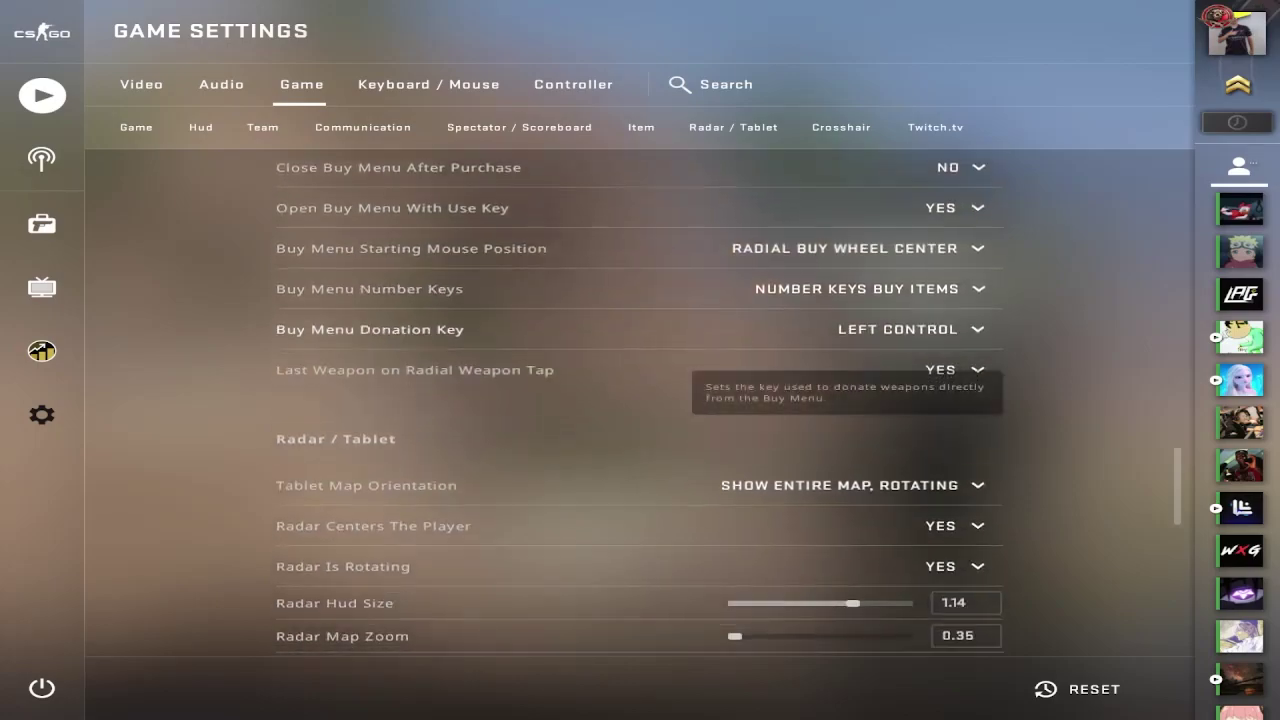
pyautogui.scroll(-2, 640, 400)
pyautogui.scroll(-10, 640, 400)
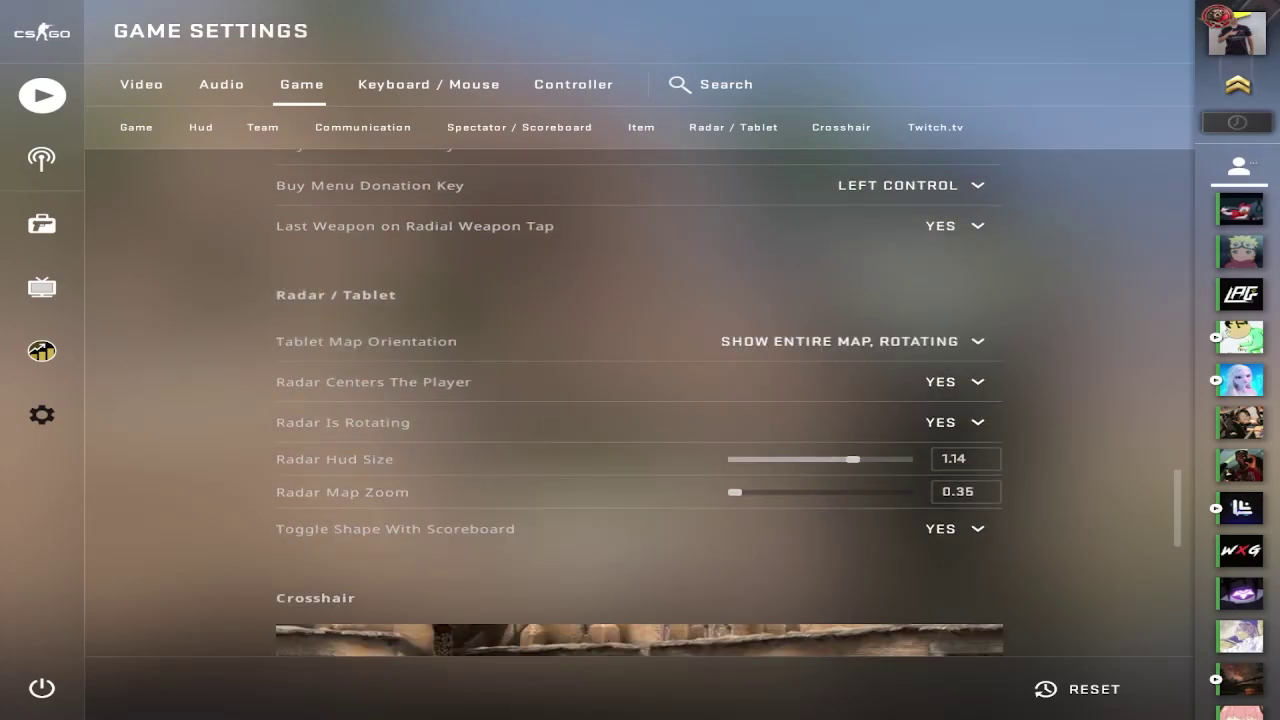
pyautogui.scroll(1, 640, 400)
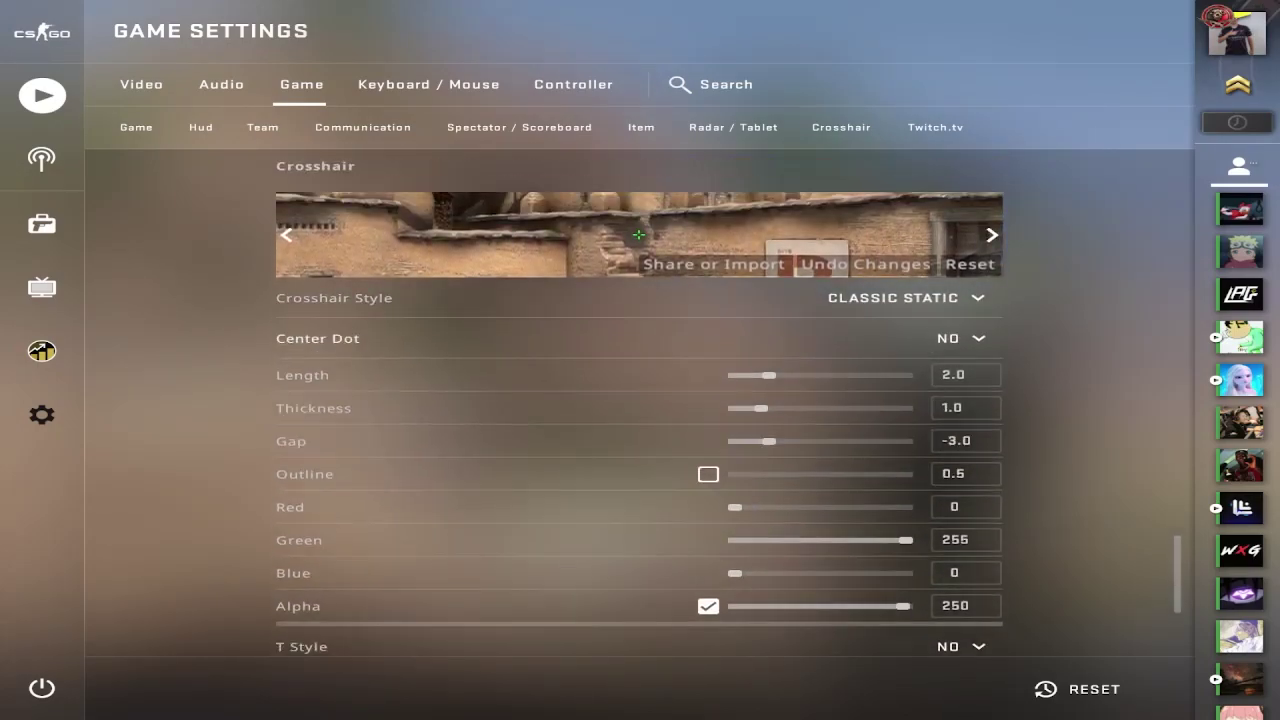
# - Copy the crosshair's share code to the clipboard, close the sharing dialog and look over the Crosshair settings
pyautogui.click(714, 264)
pyautogui.click(651, 407)
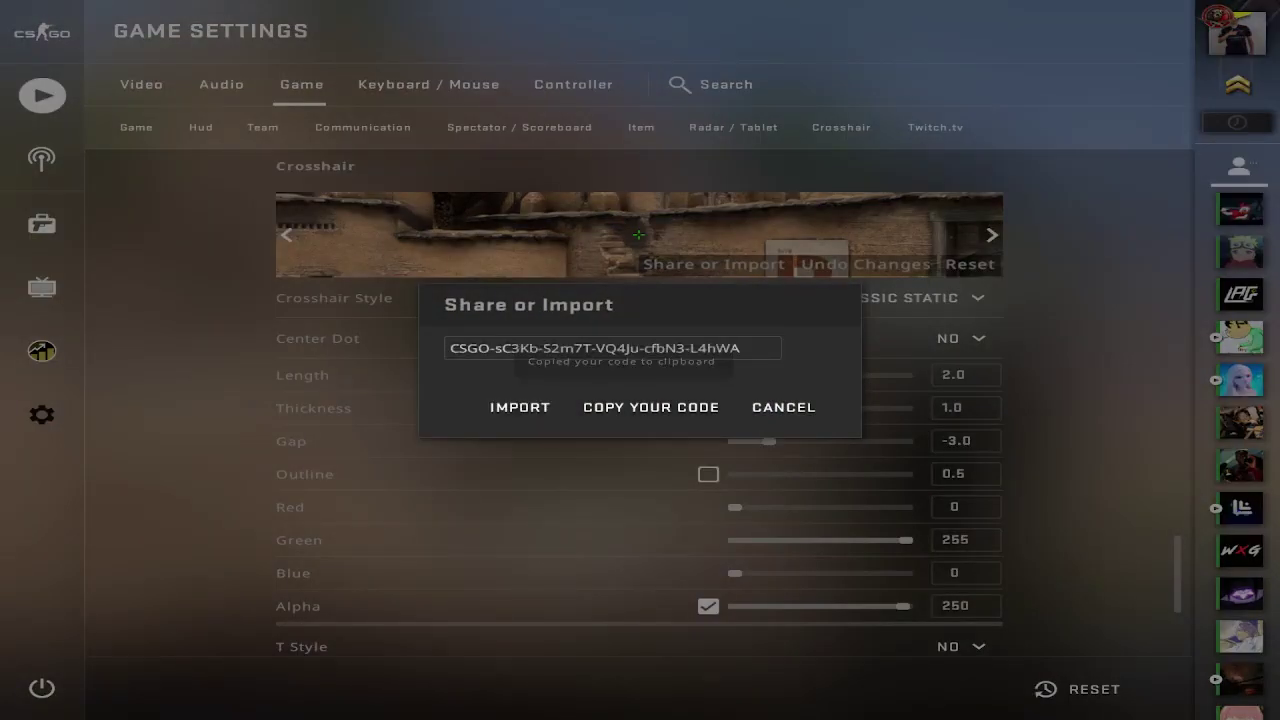
pyautogui.hotkey('ctrl', 'a')
pyautogui.press('End')
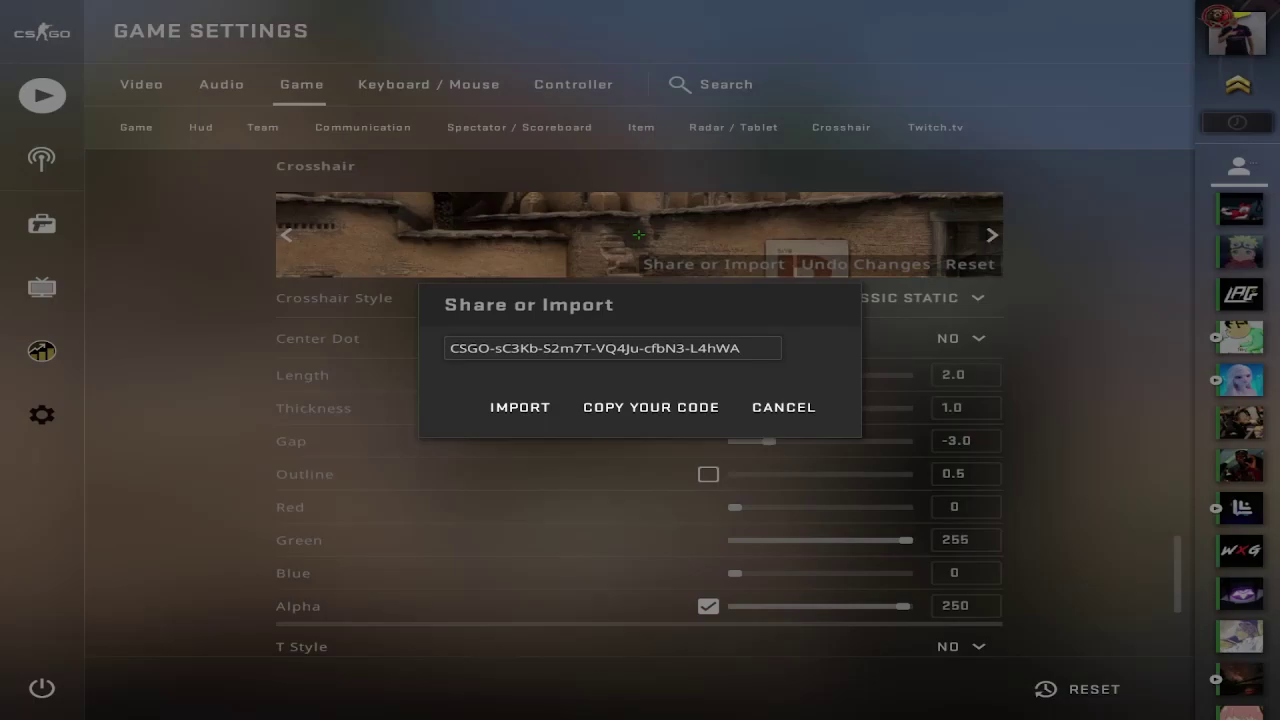
pyautogui.click(783, 407)
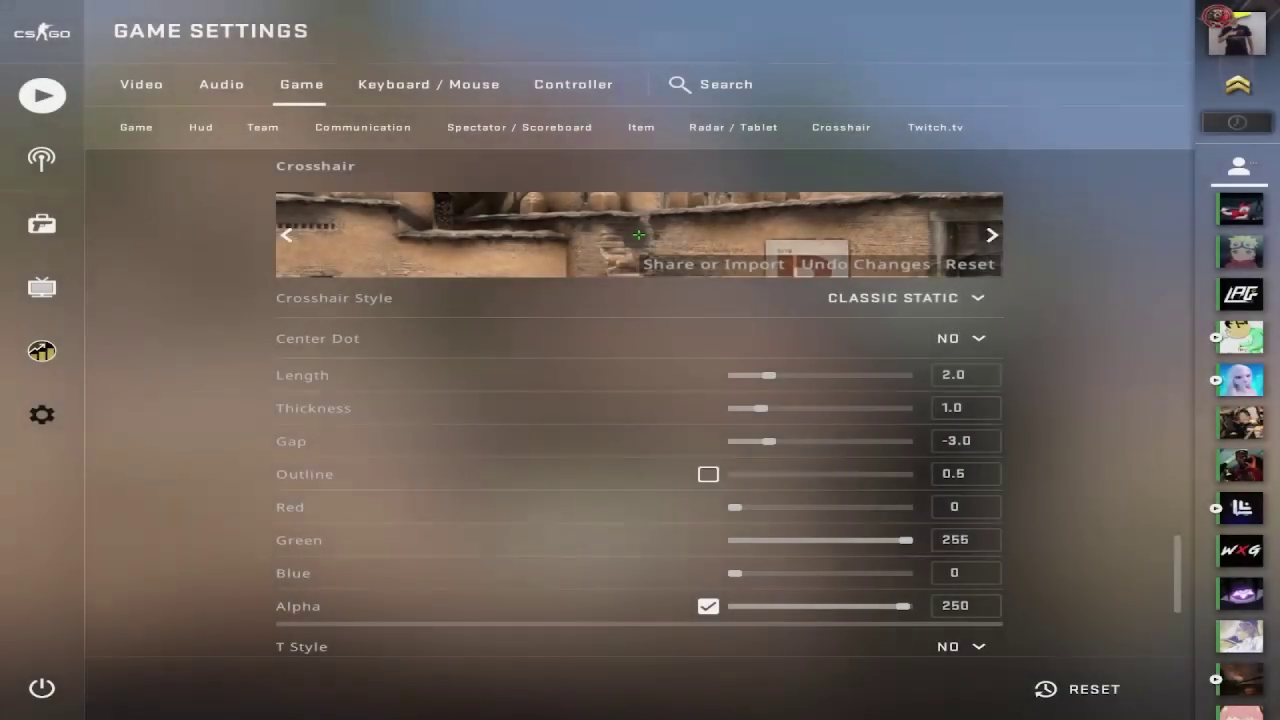
pyautogui.scroll(-4, 640, 400)
pyautogui.scroll(5, 640, 400)
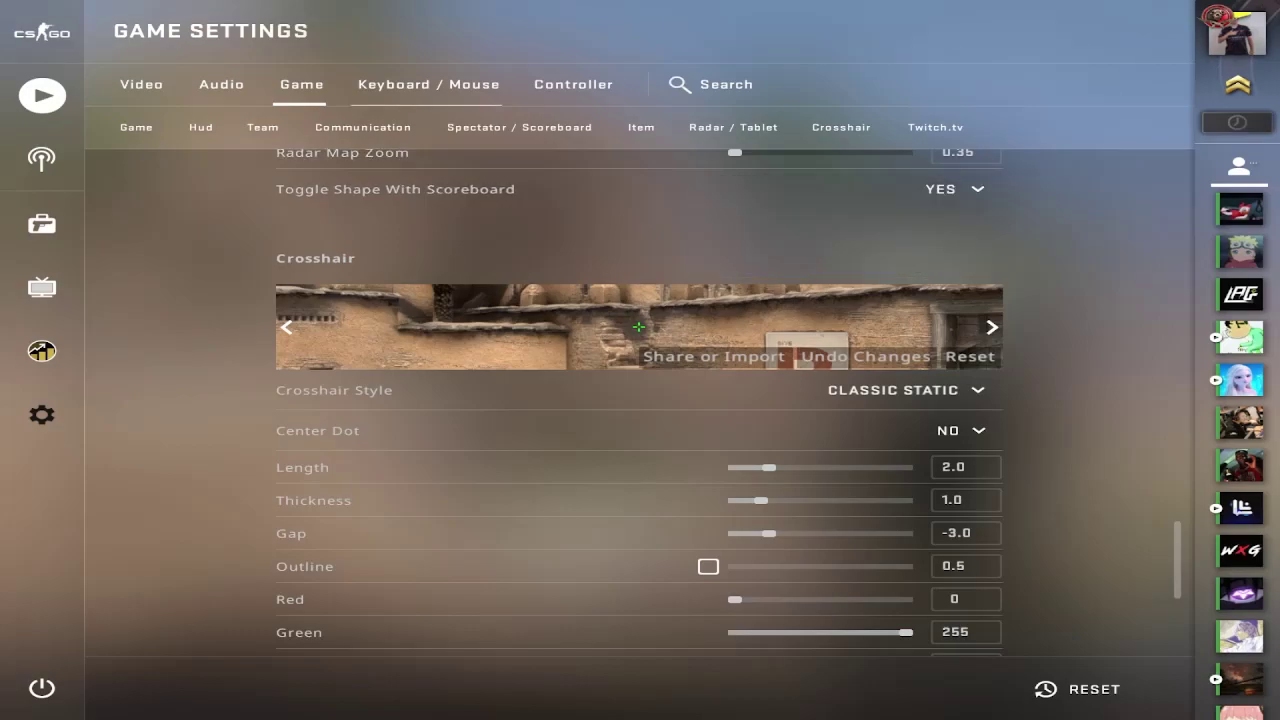
# - Open the Keyboard / Mouse settings and review the mouse sensitivity, zoom sensitivity, raw input and acceleration options
pyautogui.click(428, 84)
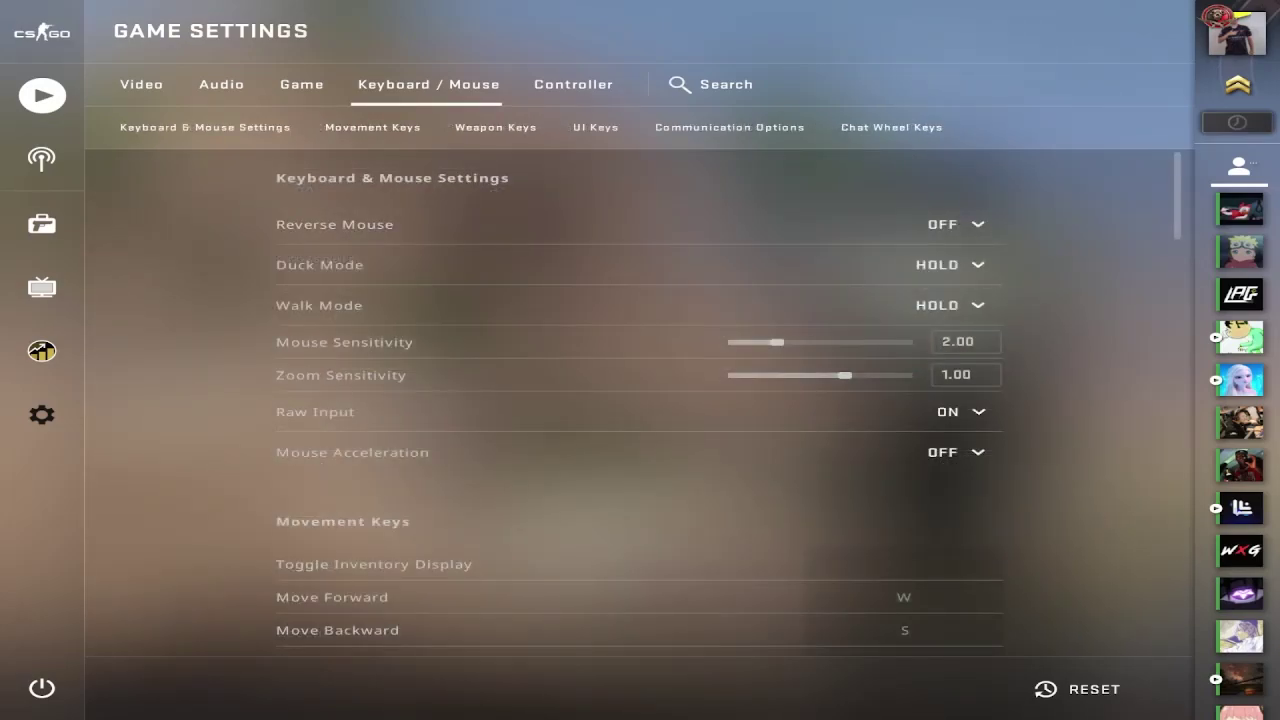
pyautogui.scroll(-1, 640, 400)
pyautogui.scroll(1, 640, 400)
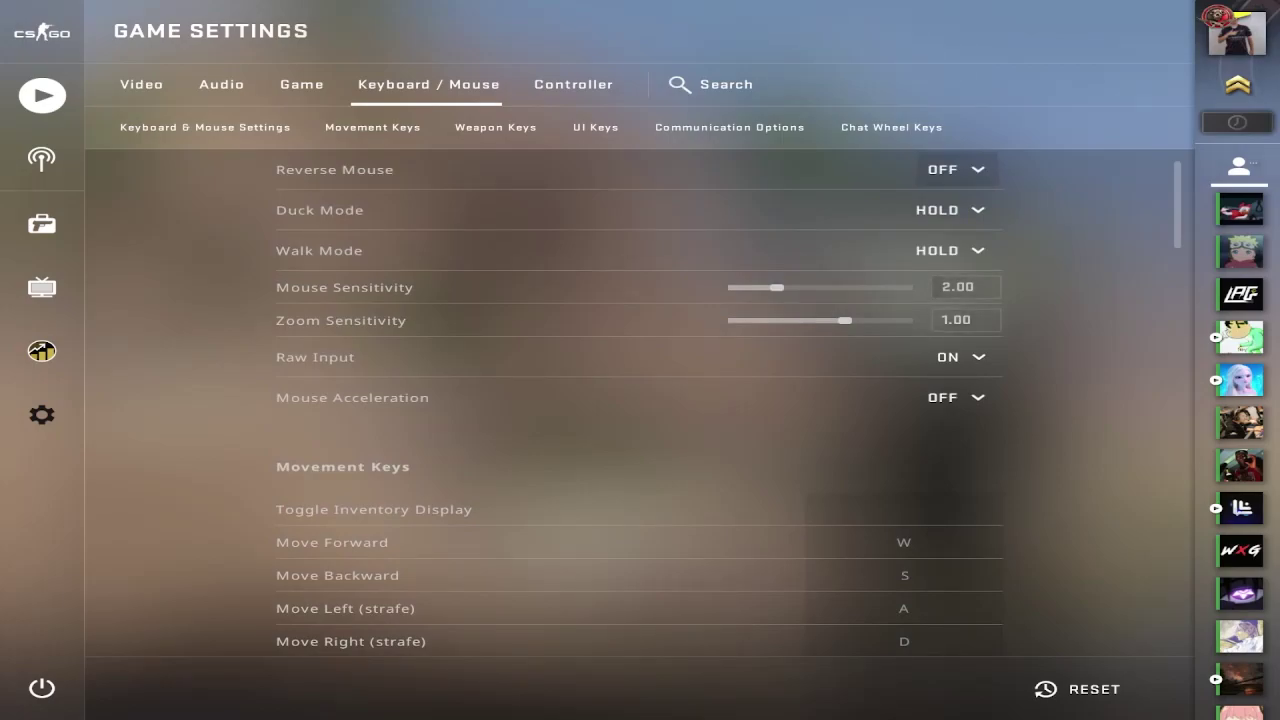
pyautogui.scroll(-1, 640, 400)
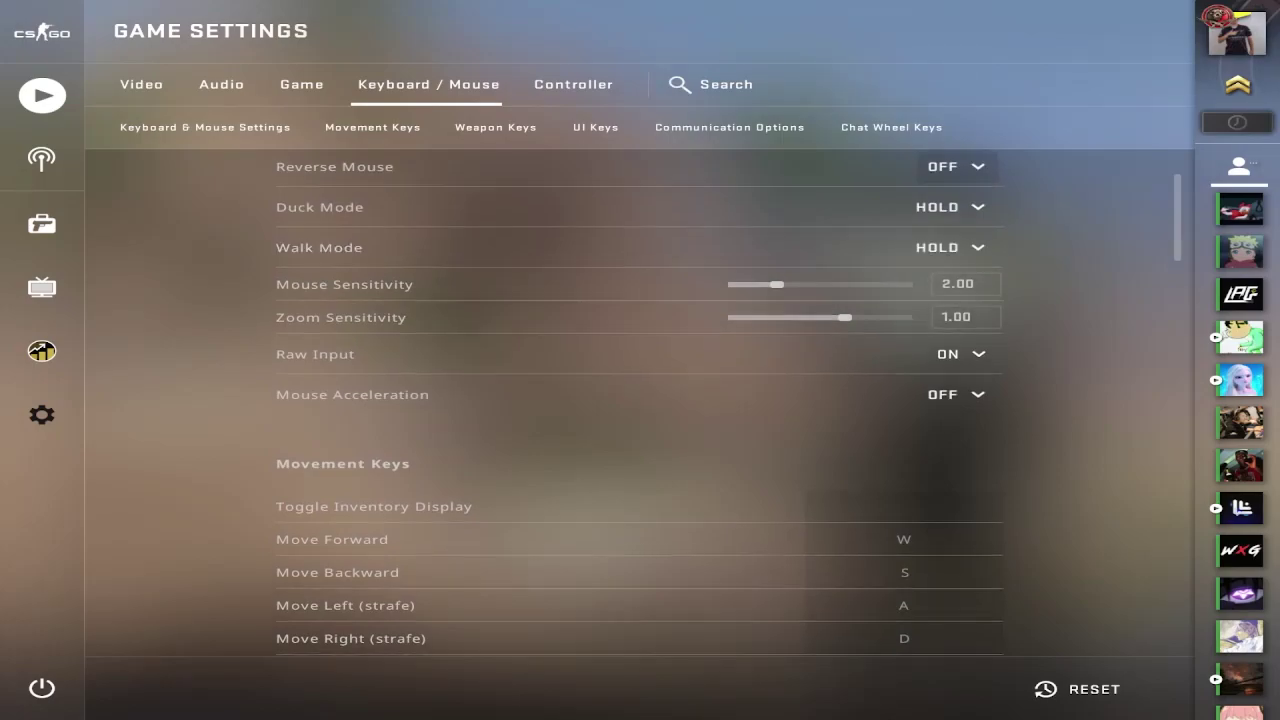
pyautogui.scroll(1, 640, 400)
pyautogui.scroll(1, 640, 400)
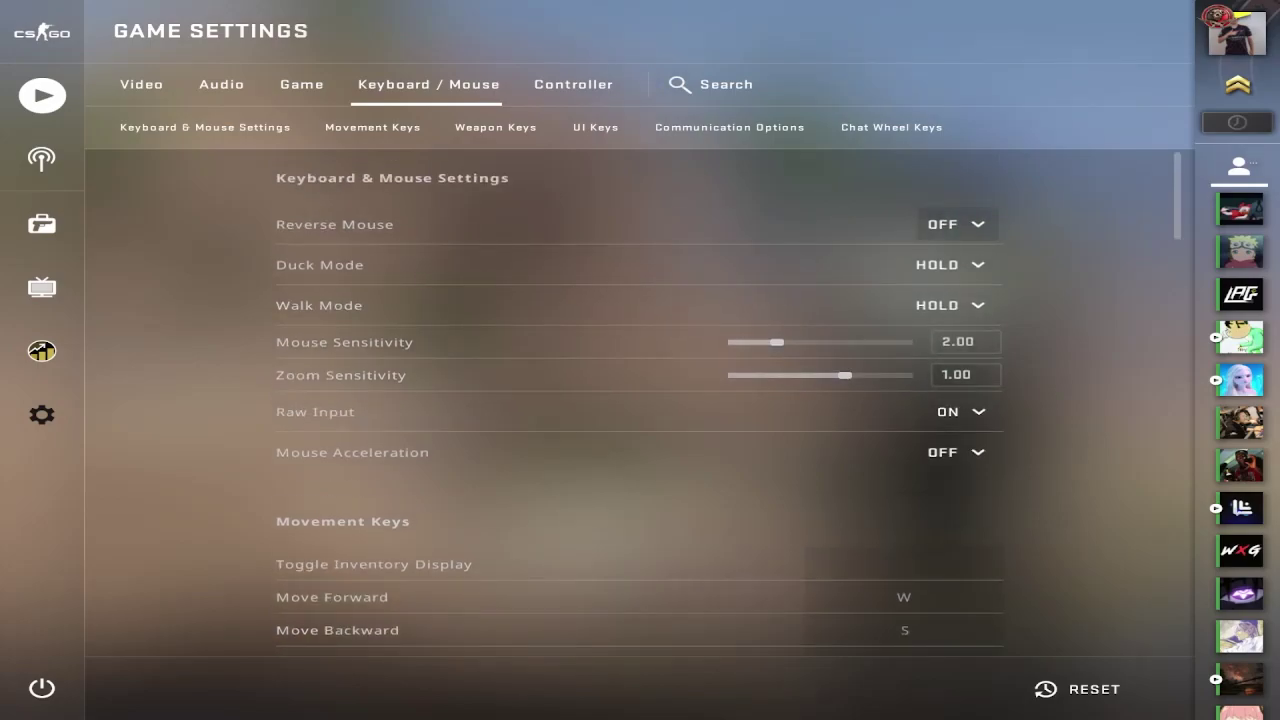
pyautogui.scroll(-1, 640, 400)
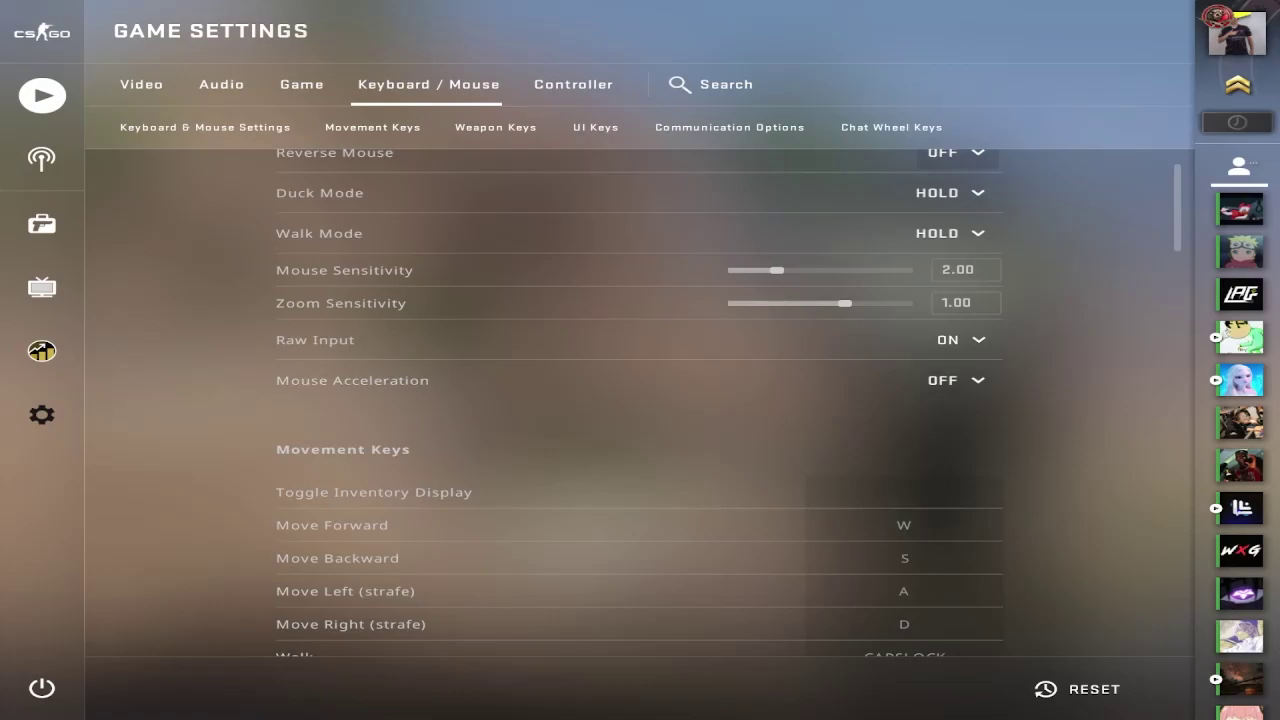
pyautogui.scroll(1, 640, 400)
pyautogui.scroll(-1, 640, 400)
# - Review the Movement Keys bindings, including walk, jump and duck
pyautogui.scroll(-4, 640, 400)
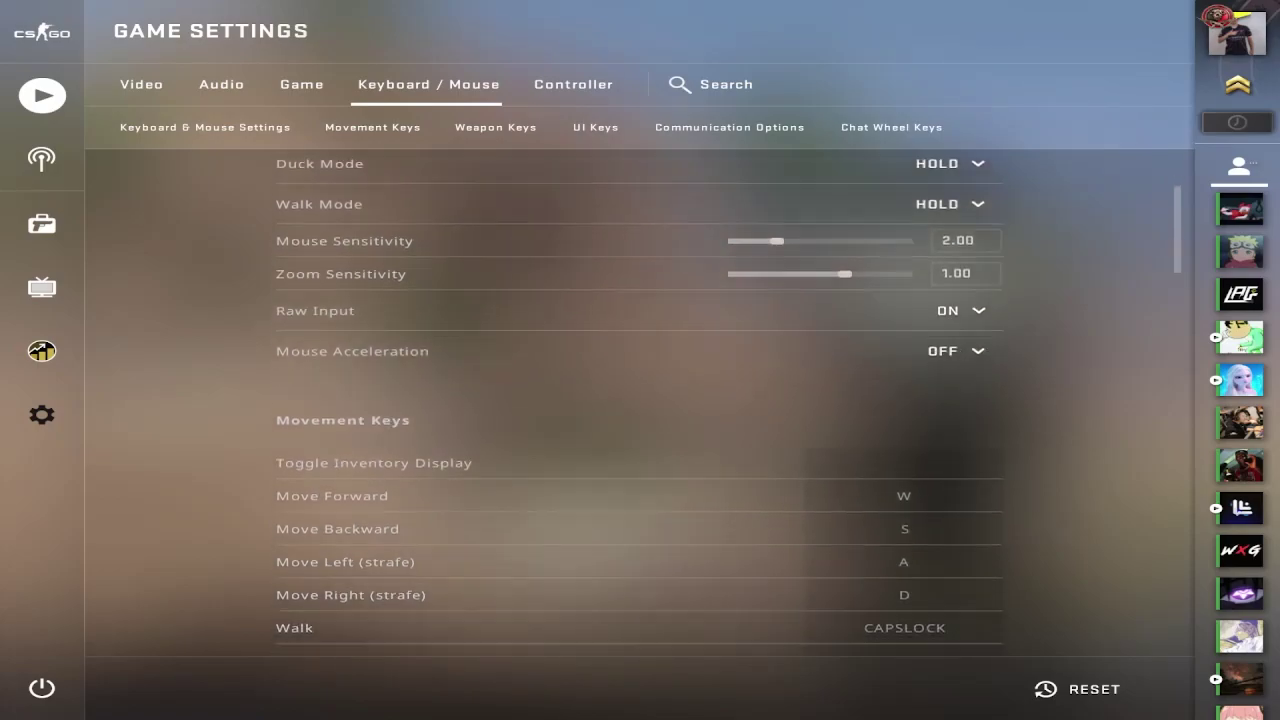
pyautogui.scroll(-1, 640, 400)
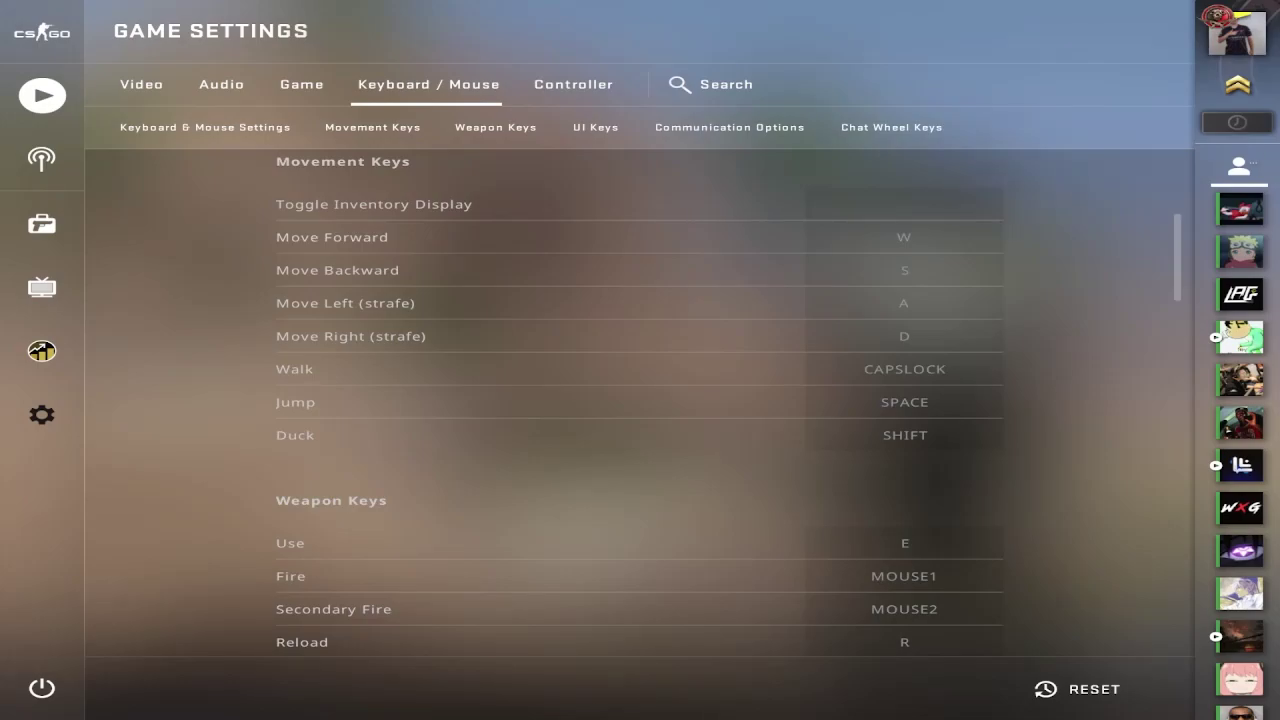
pyautogui.scroll(-1, 640, 400)
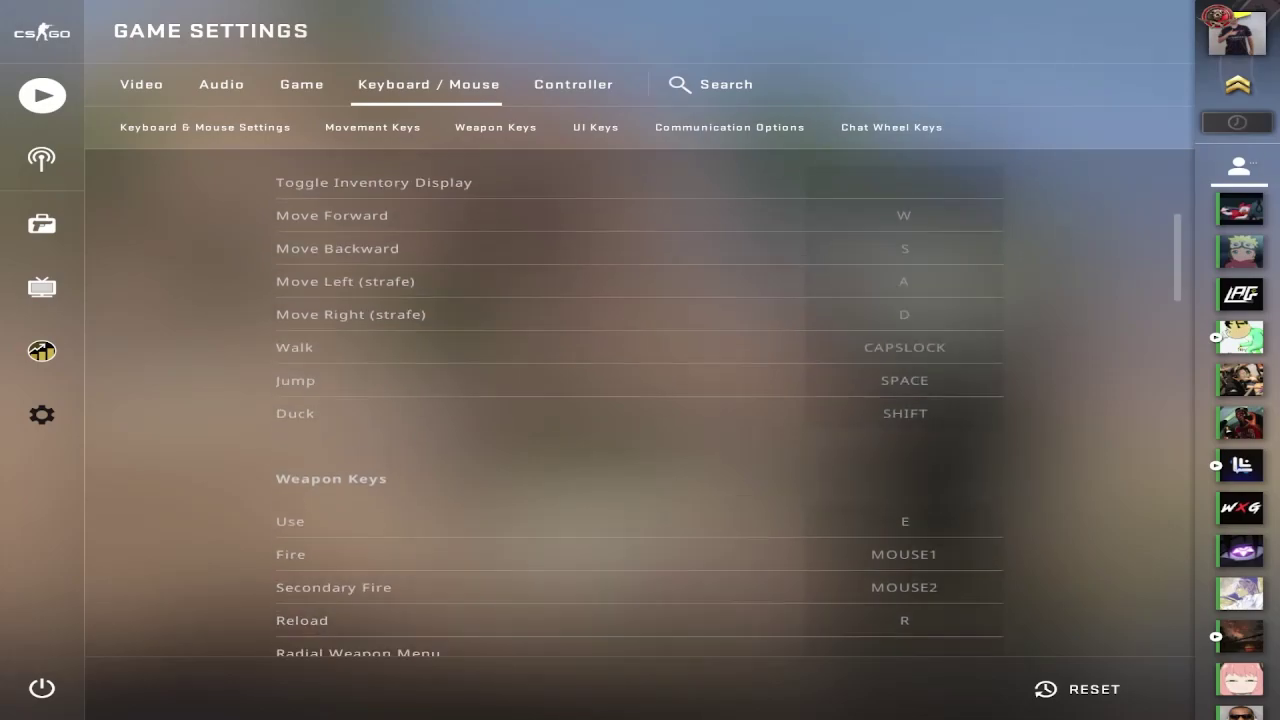
pyautogui.scroll(1, 640, 400)
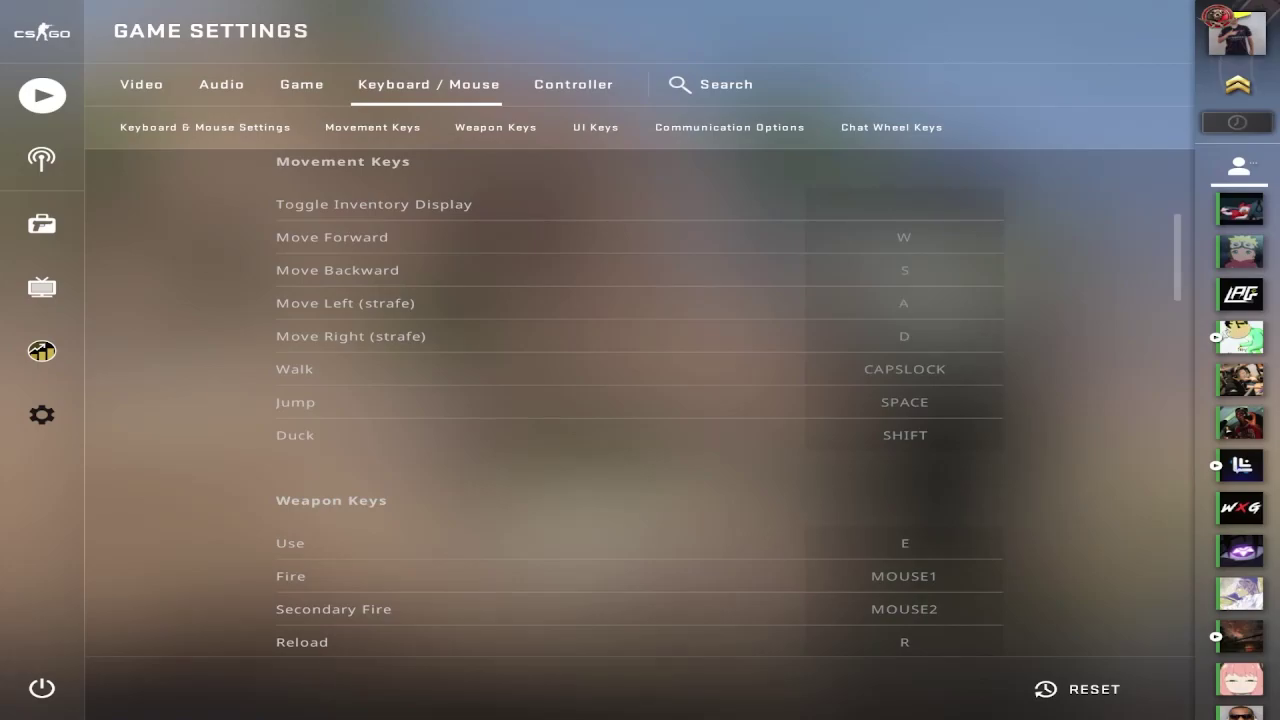
pyautogui.scroll(-1, 640, 400)
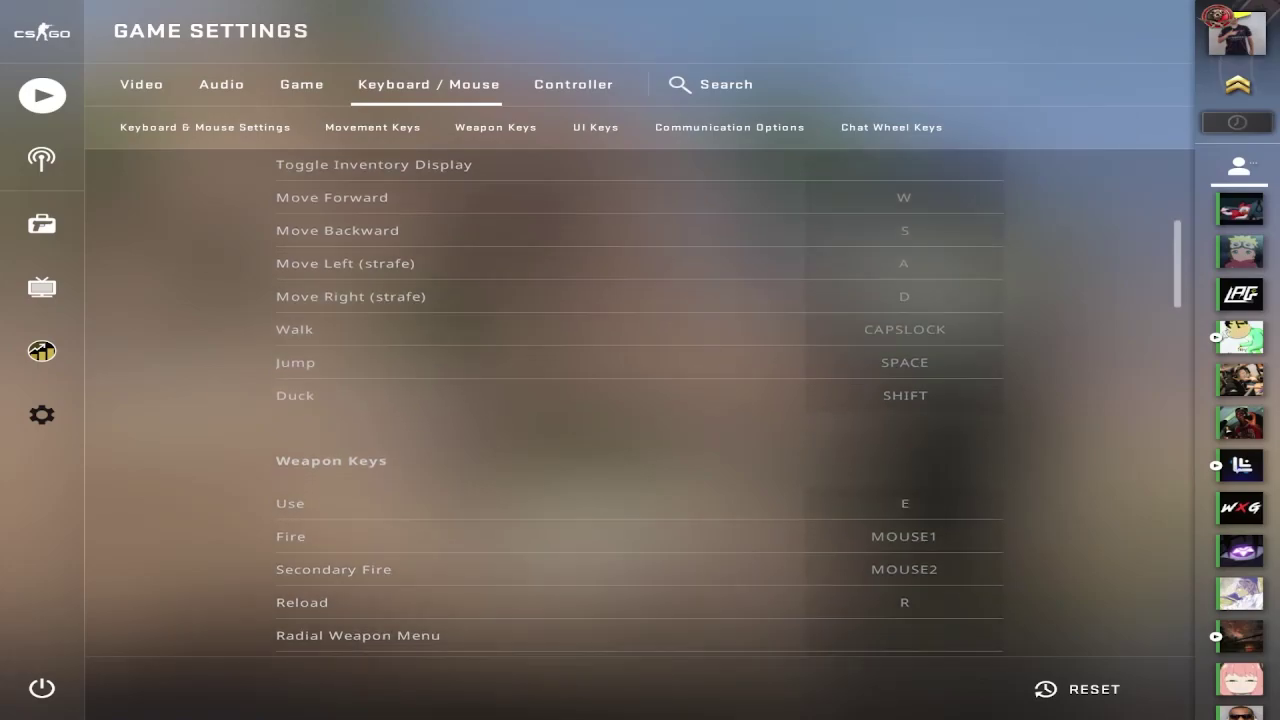
pyautogui.scroll(-2, 640, 400)
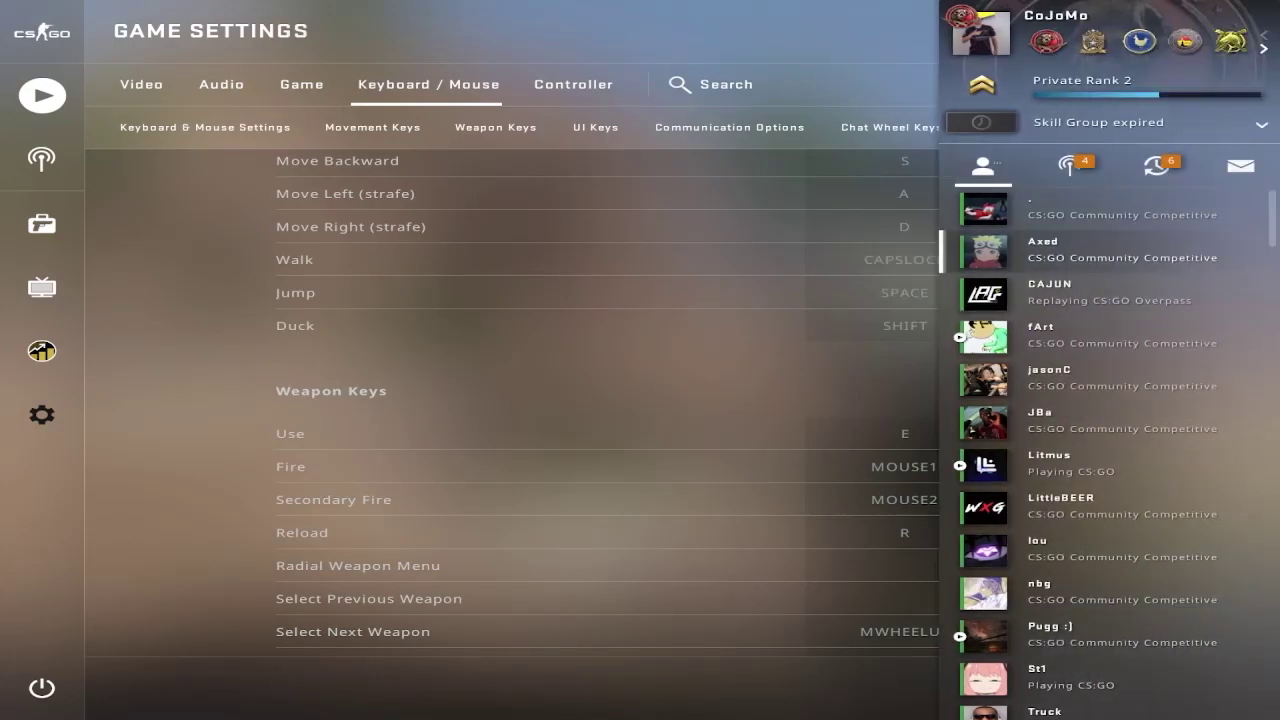
pyautogui.scroll(-1, 640, 400)
pyautogui.scroll(-1, 640, 400)
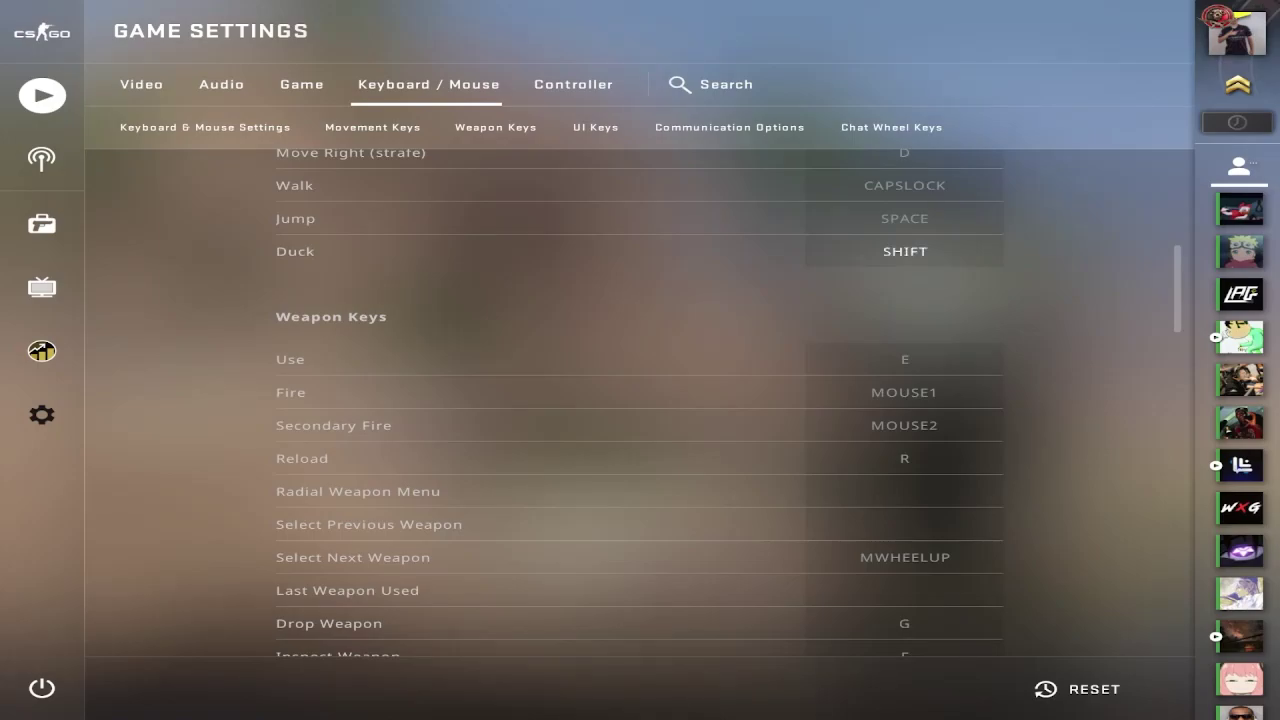
# - Review the Weapon Keys bindings, from Use and Fire through the grenades to the Graffiti Menu
pyautogui.scroll(-2, 640, 400)
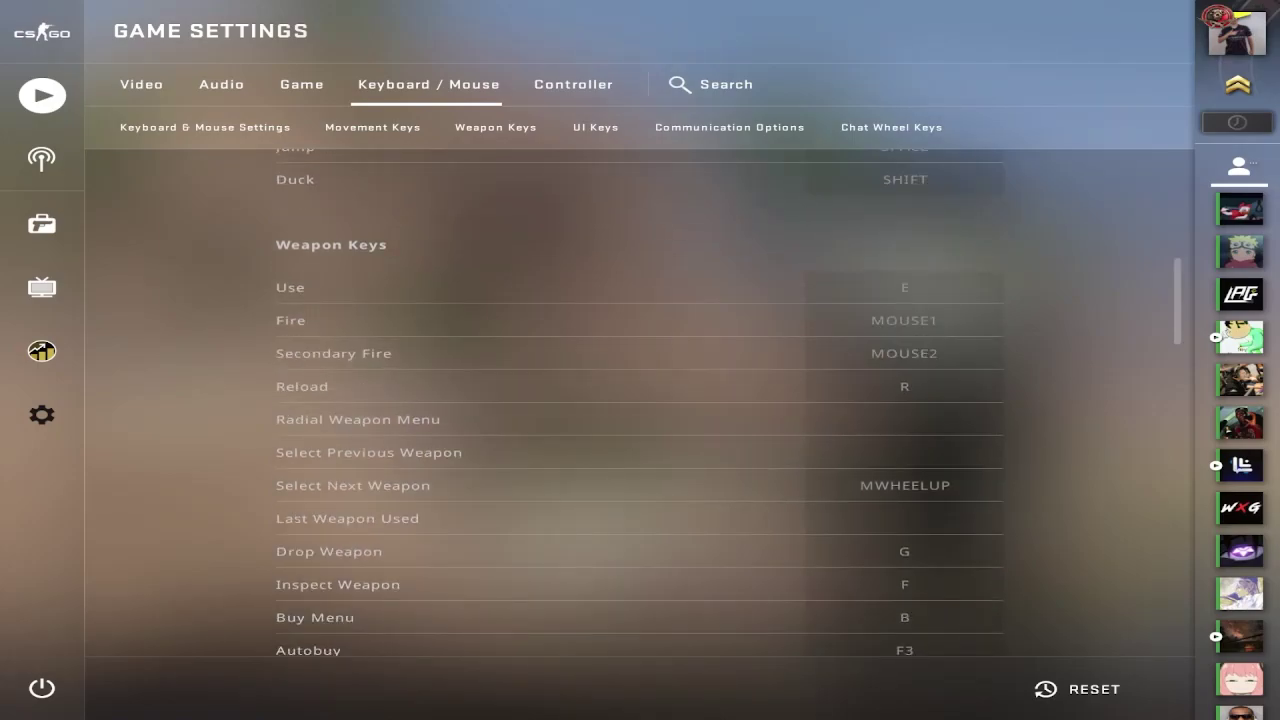
pyautogui.scroll(-2, 640, 400)
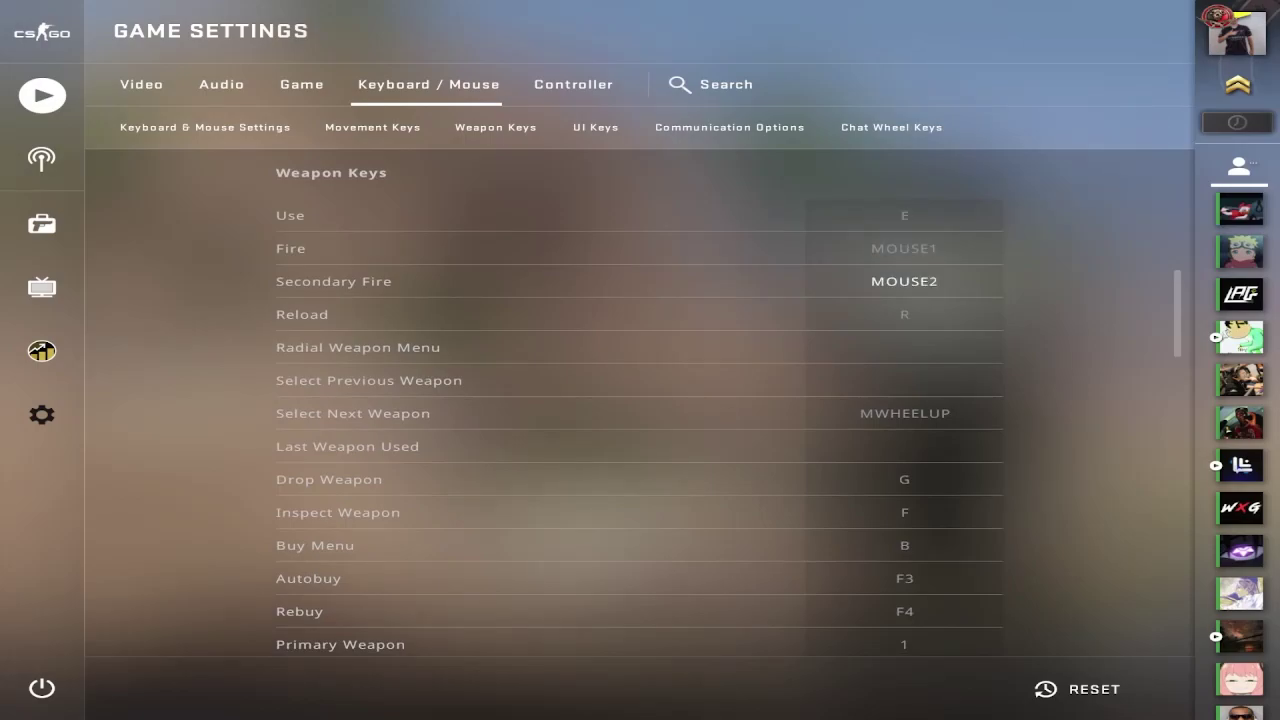
pyautogui.scroll(-3, 640, 400)
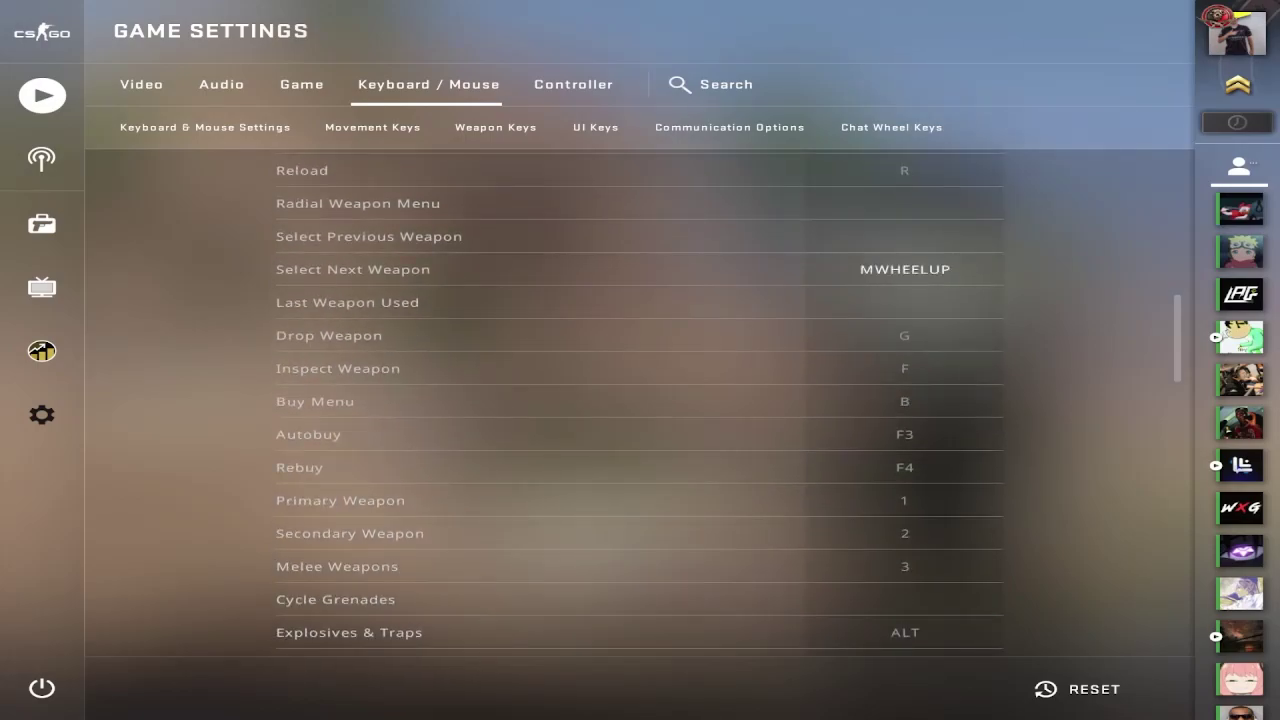
pyautogui.scroll(-2, 640, 400)
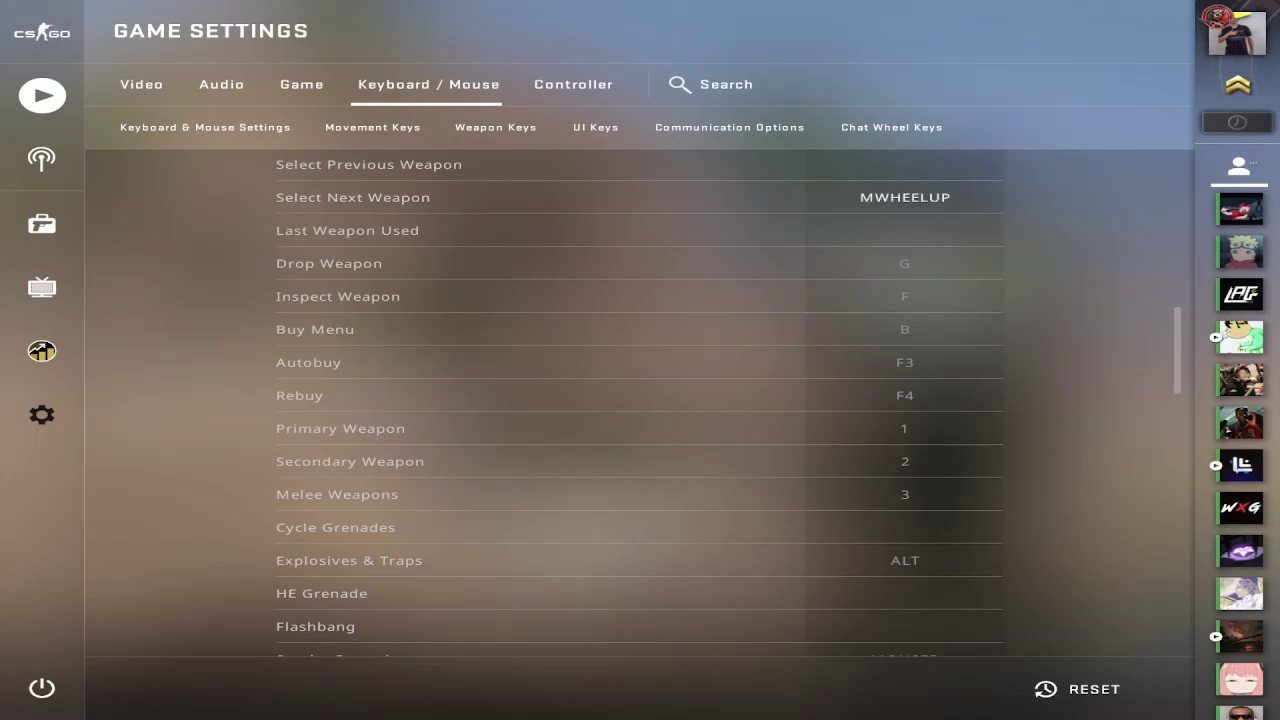
pyautogui.scroll(-2, 640, 400)
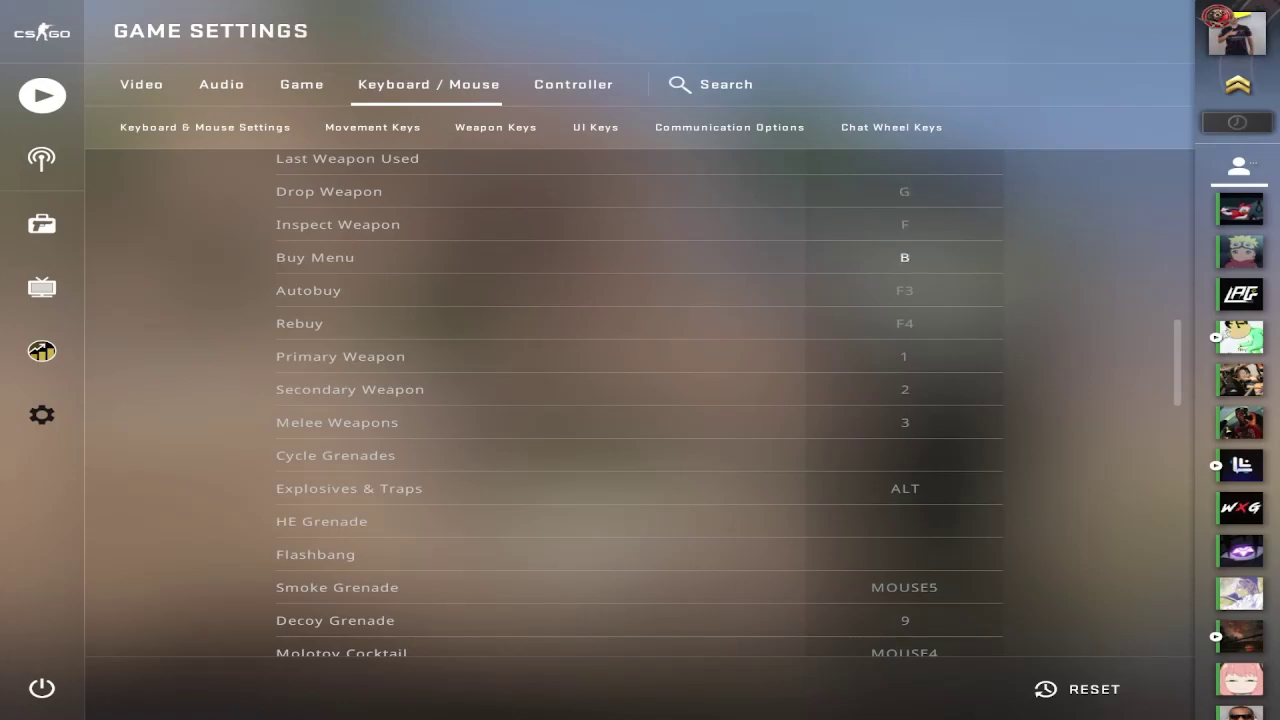
pyautogui.scroll(-2, 640, 400)
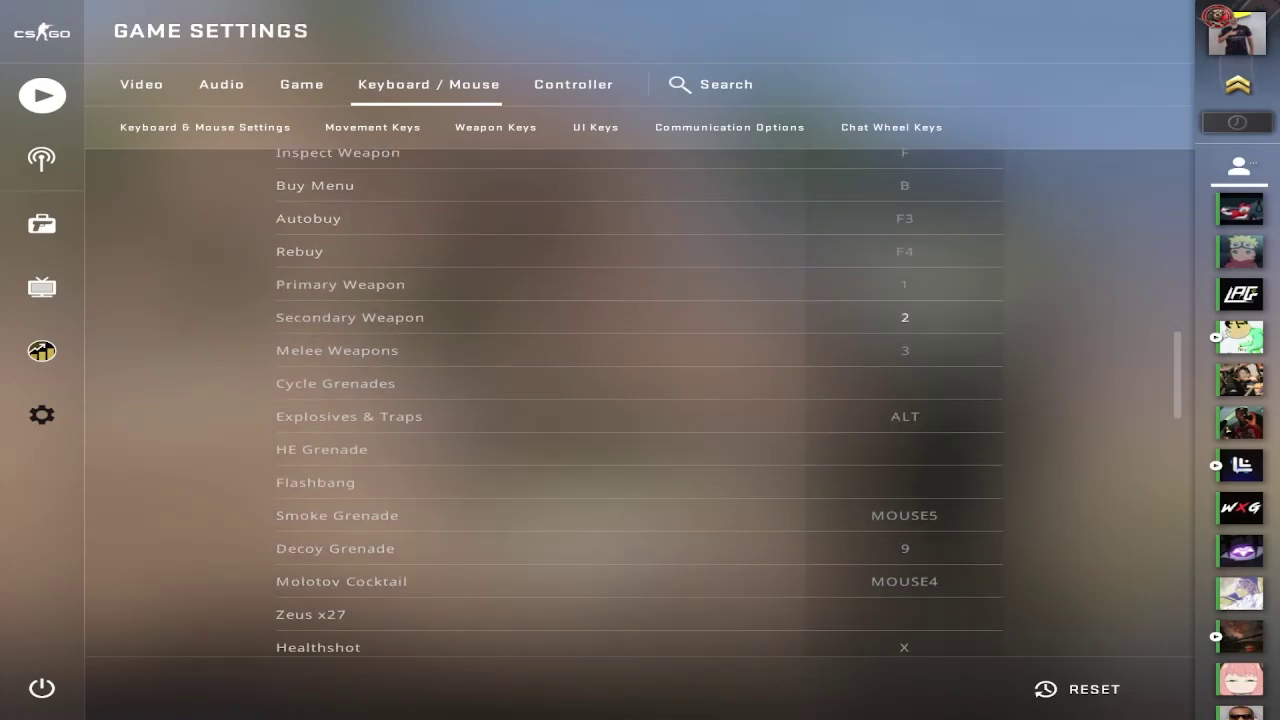
pyautogui.scroll(-2, 640, 400)
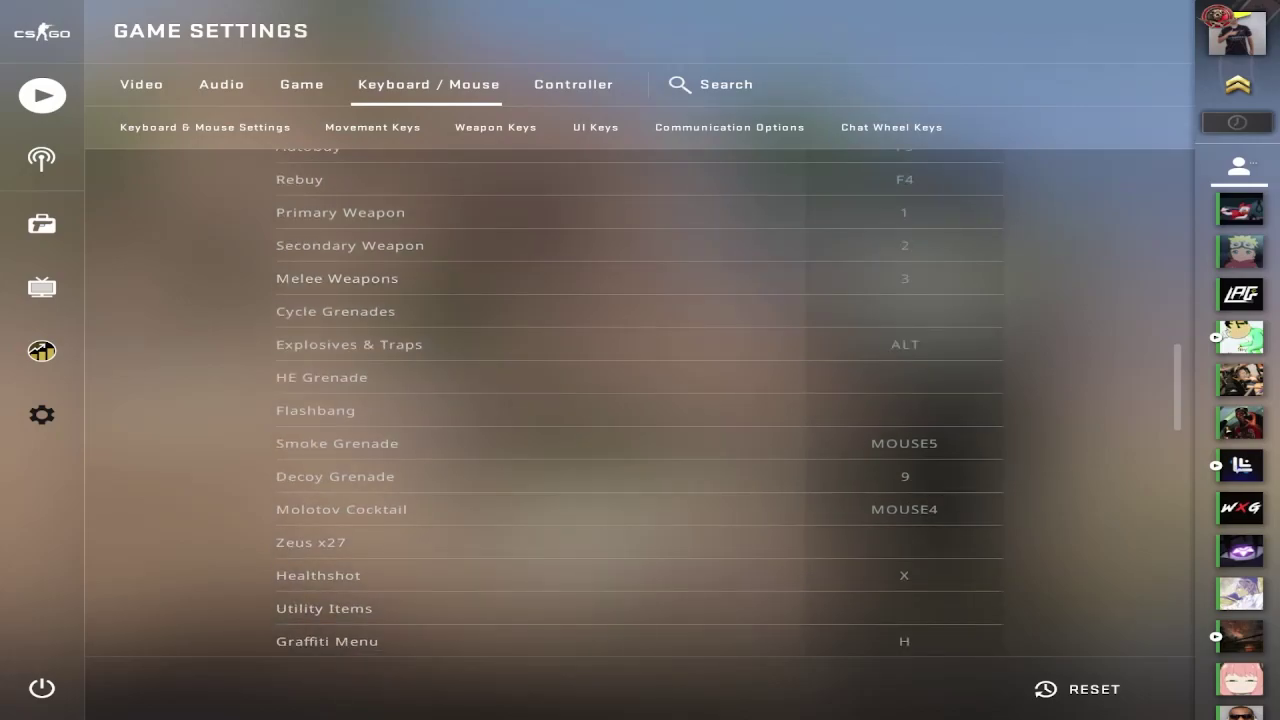
pyautogui.scroll(-3, 640, 400)
pyautogui.scroll(-1, 904, 300)
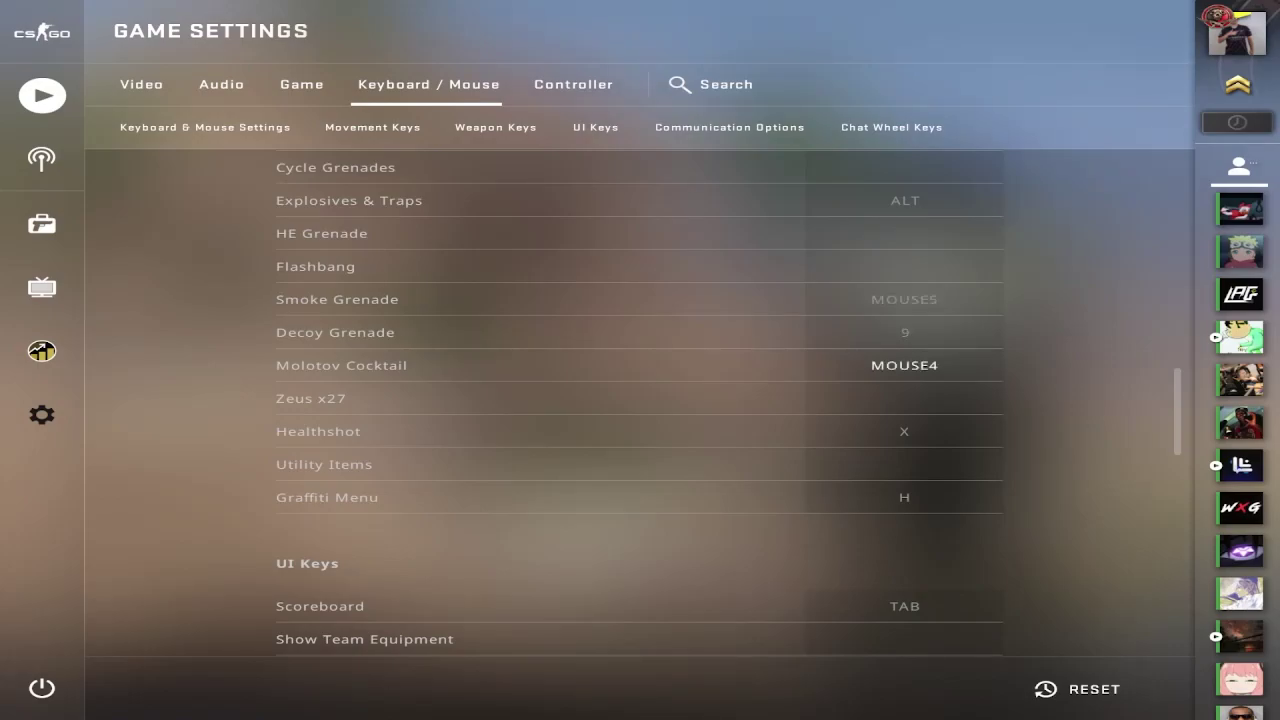
# - Review the UI Keys bindings, including Scoreboard and Toggle Console
pyautogui.scroll(-6, 904, 300)
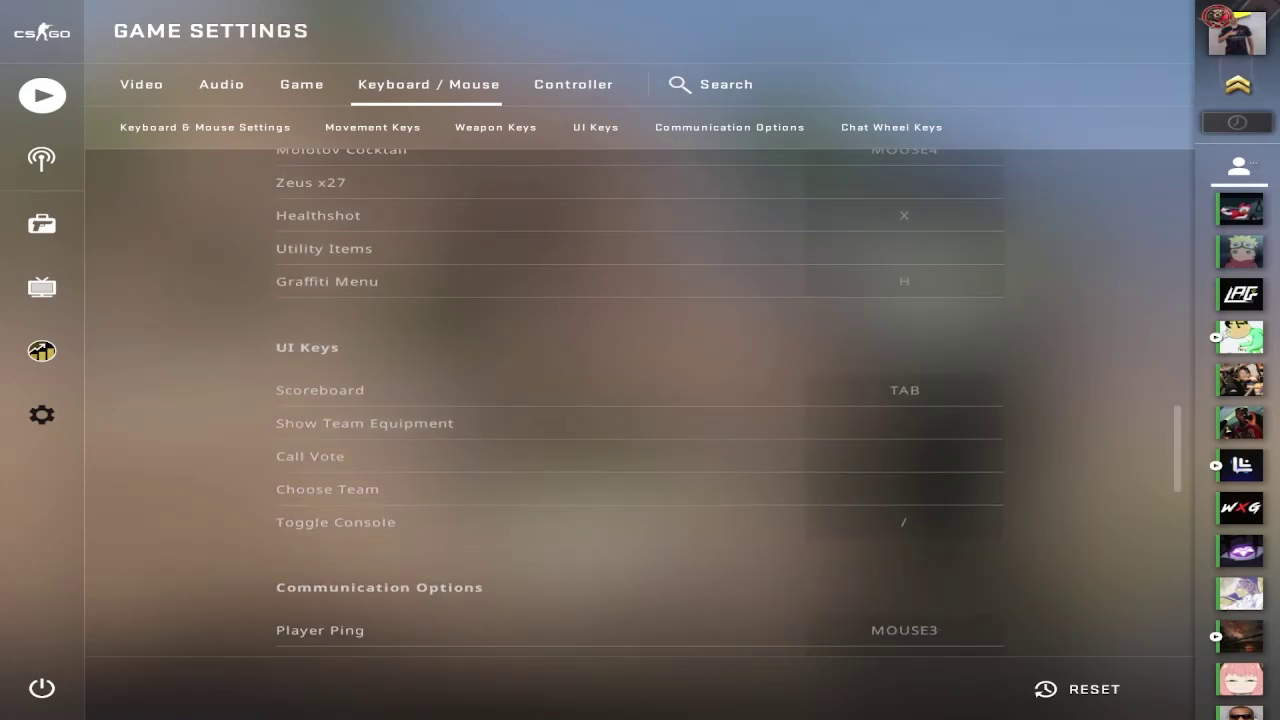
pyautogui.scroll(-2, 640, 400)
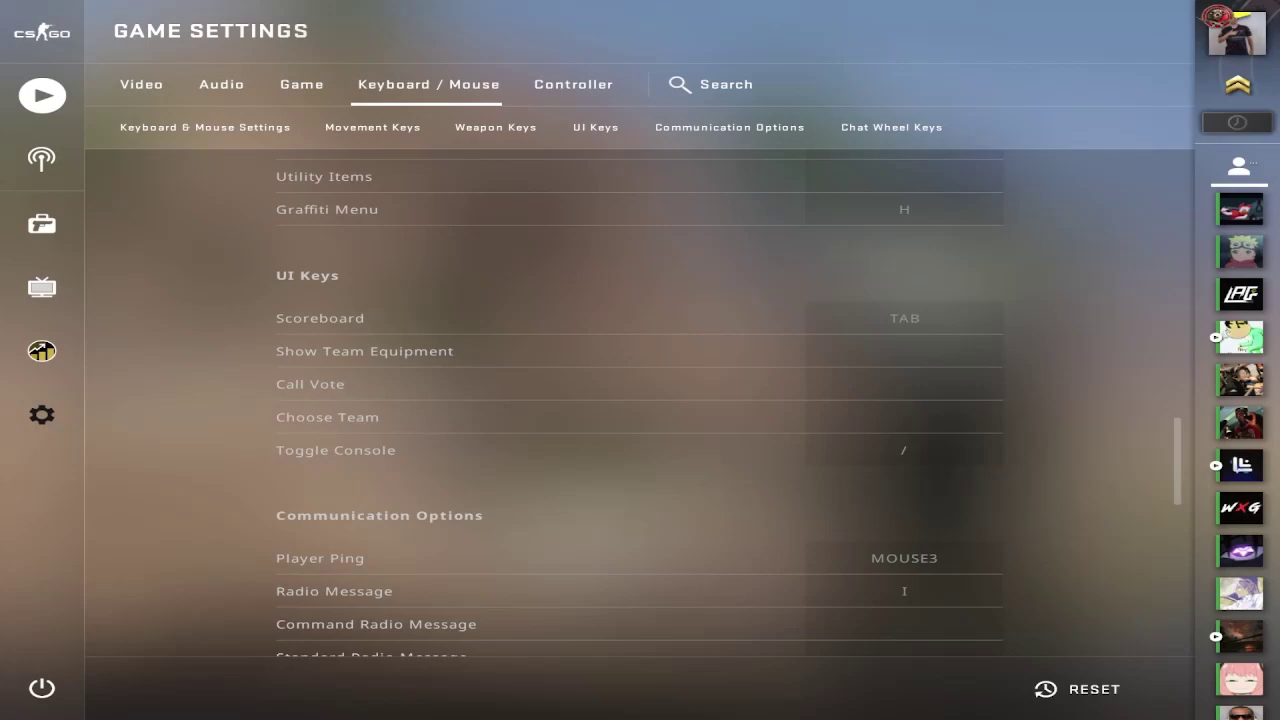
pyautogui.scroll(-2, 904, 246)
pyautogui.scroll(-2, 640, 400)
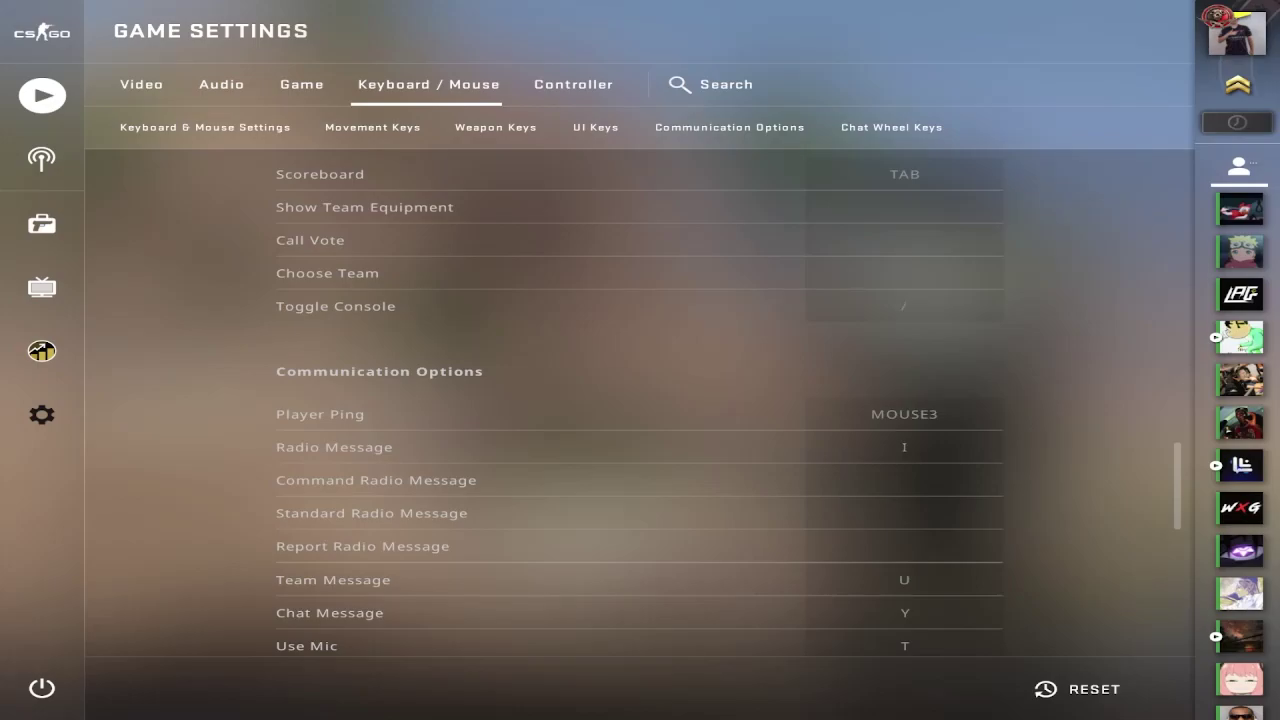
# - Review the Communication Options bindings and the Chat Wheel Keys
pyautogui.scroll(-2, 640, 400)
pyautogui.scroll(-2, 640, 400)
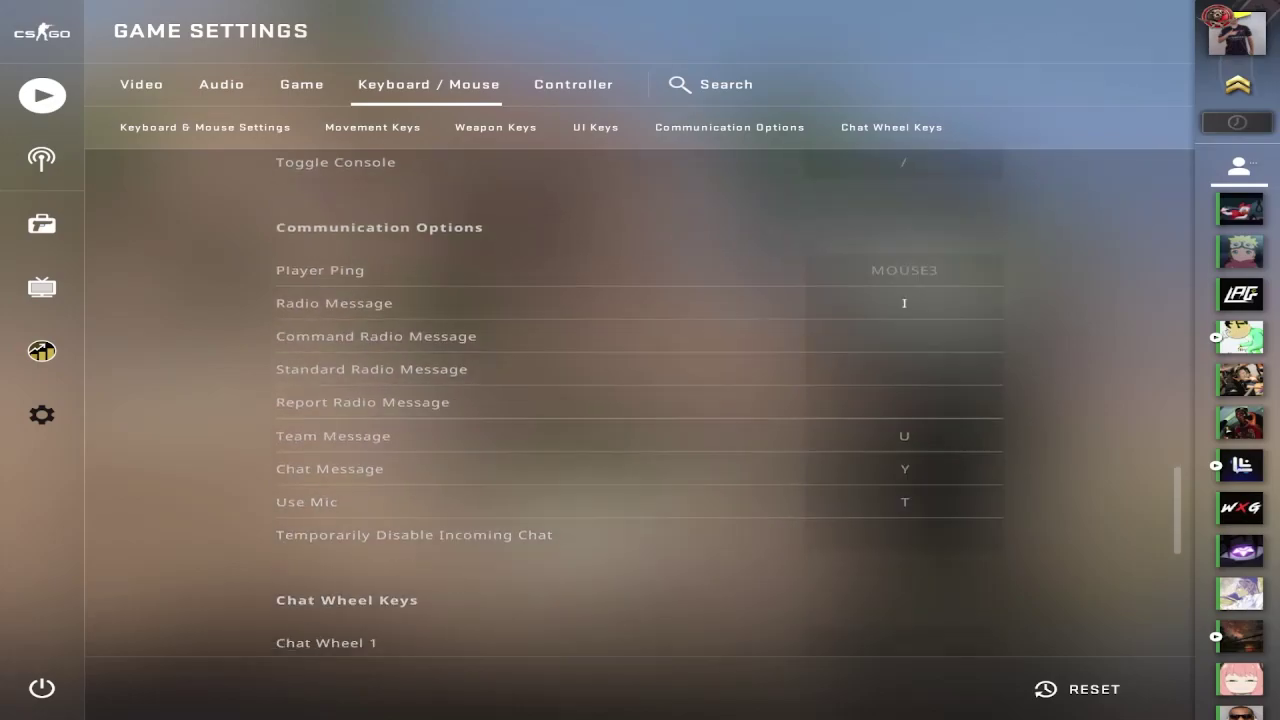
pyautogui.scroll(2, 640, 400)
pyautogui.scroll(-2, 640, 400)
pyautogui.scroll(-7, 640, 400)
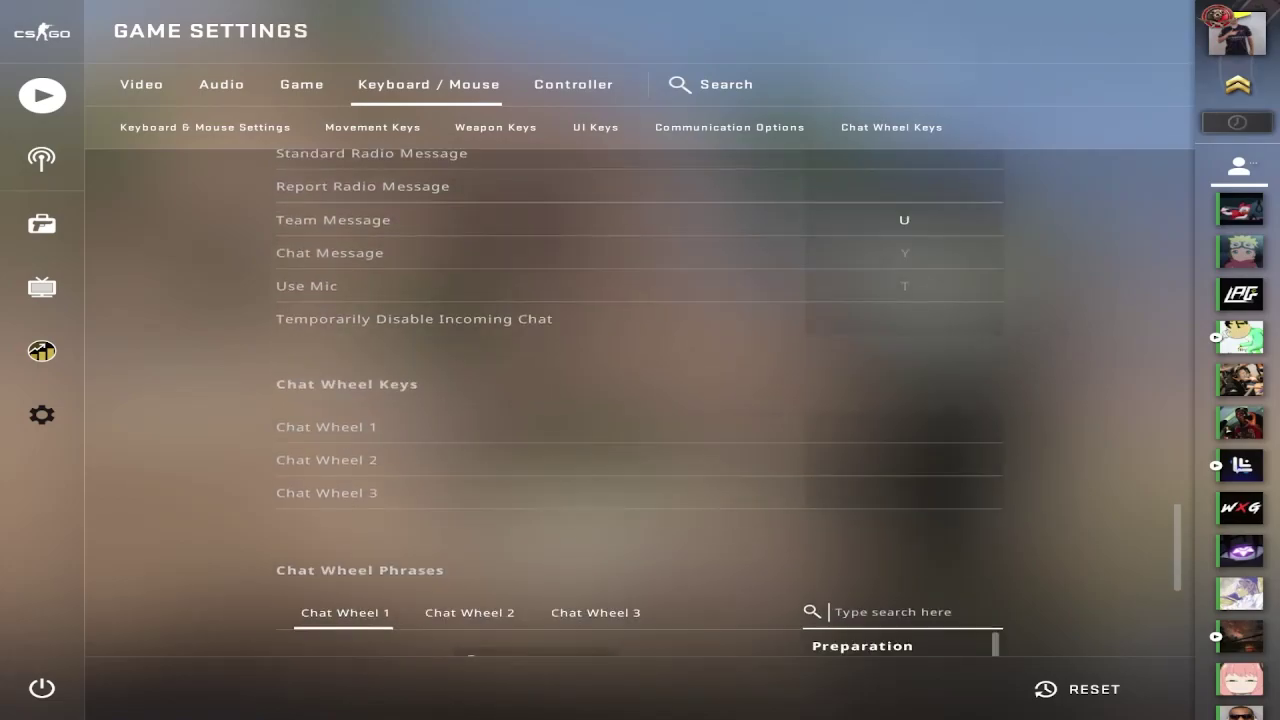
# - Return to the Movement Keys section and check the Move Right (strafe) binding on D
pyautogui.scroll(15, 640, 400)
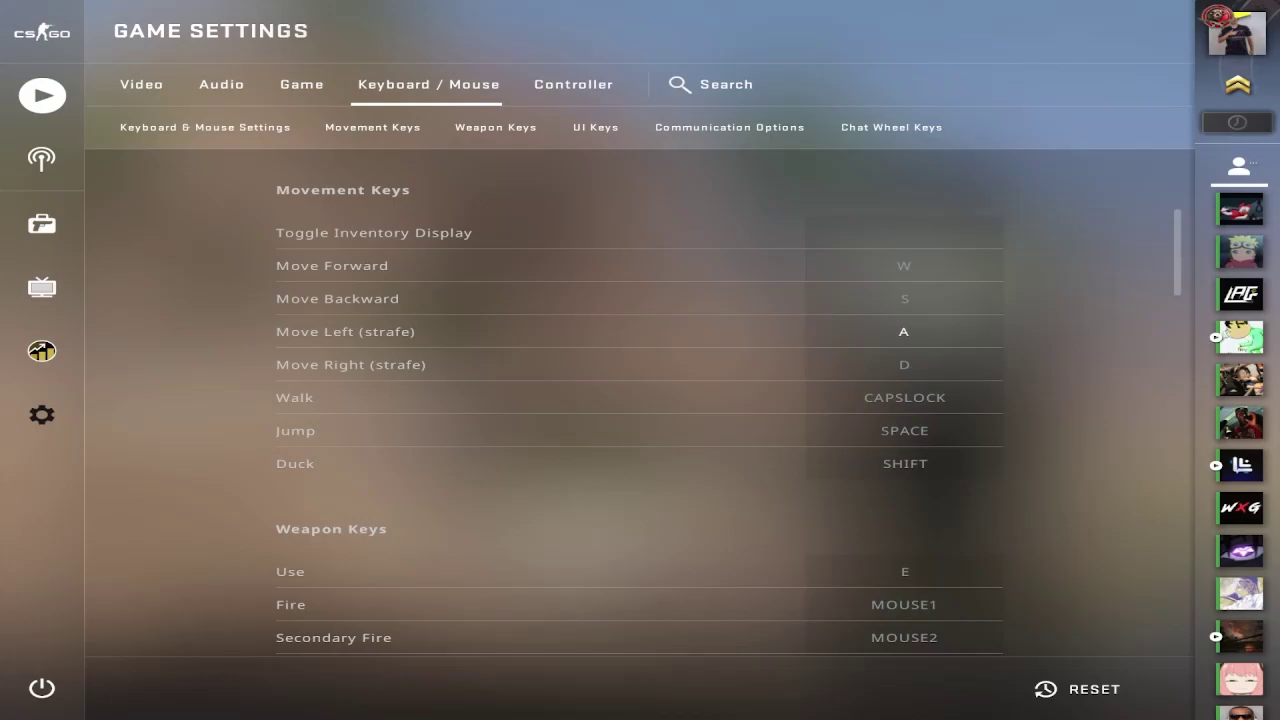
pyautogui.press('d')
pyautogui.press('d')
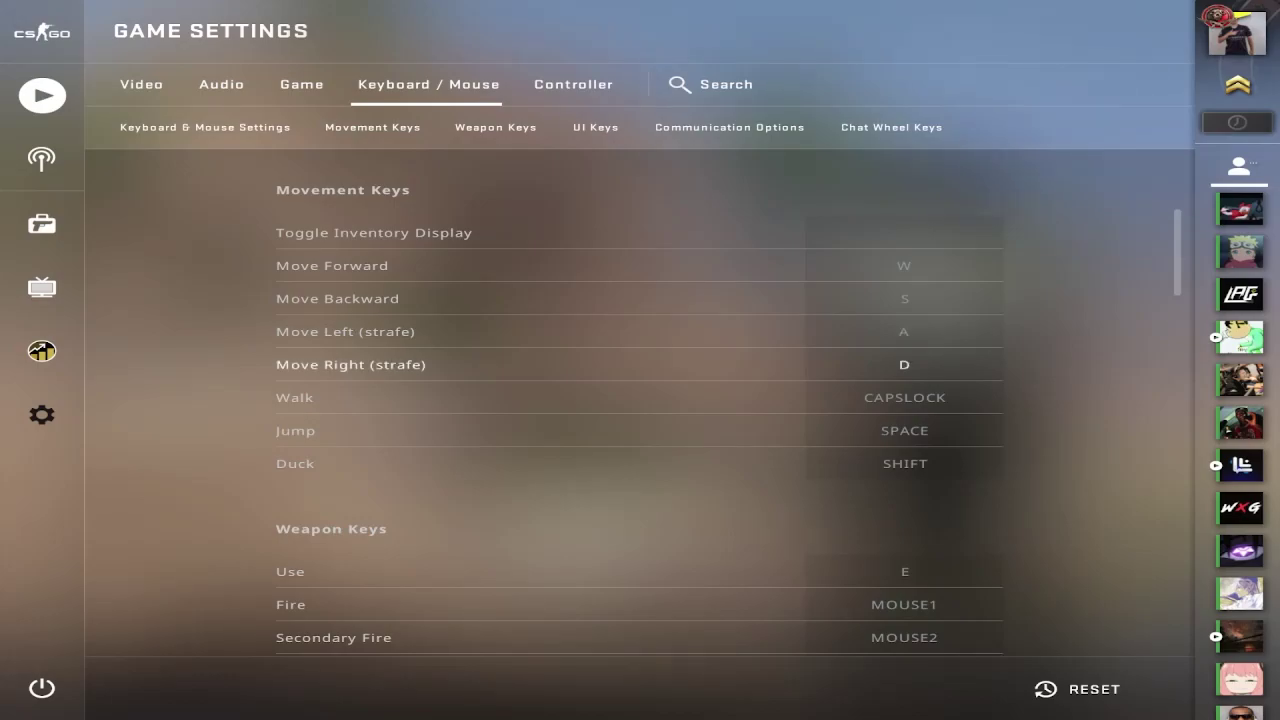